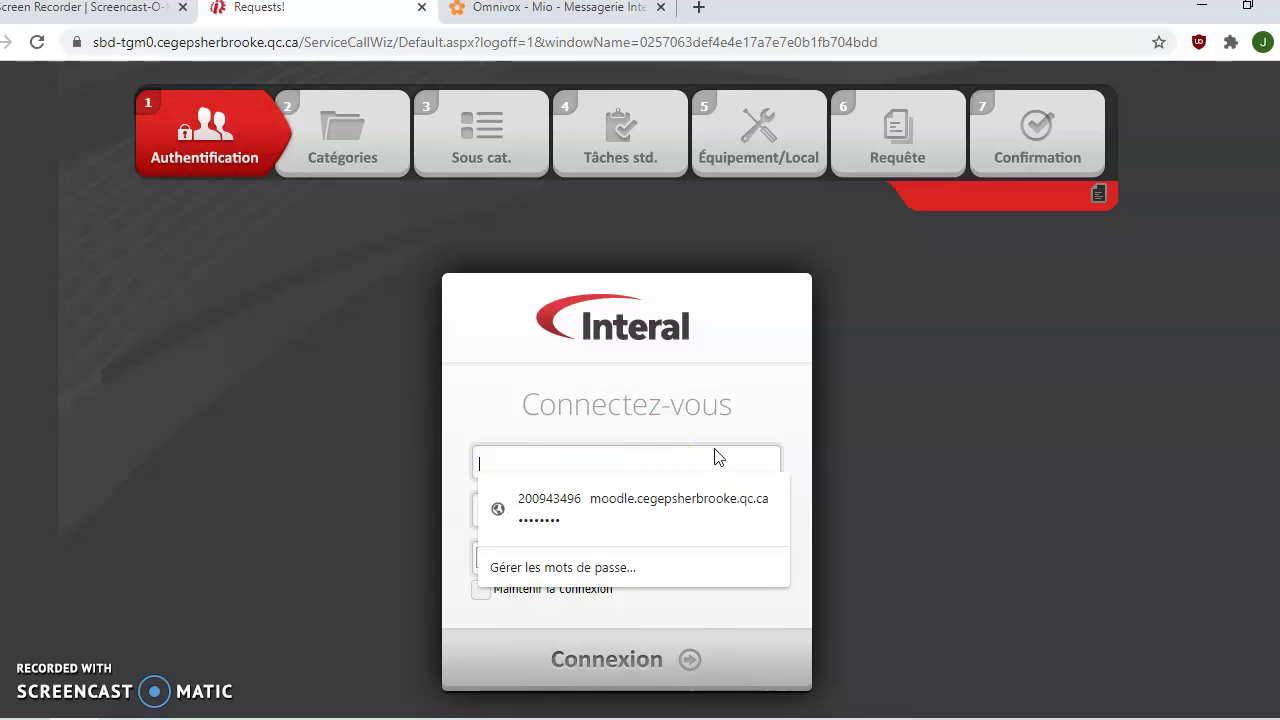
Sign in to the DeptTmi database with the username technicien and the account password.
type("technicien")
key("Tab")
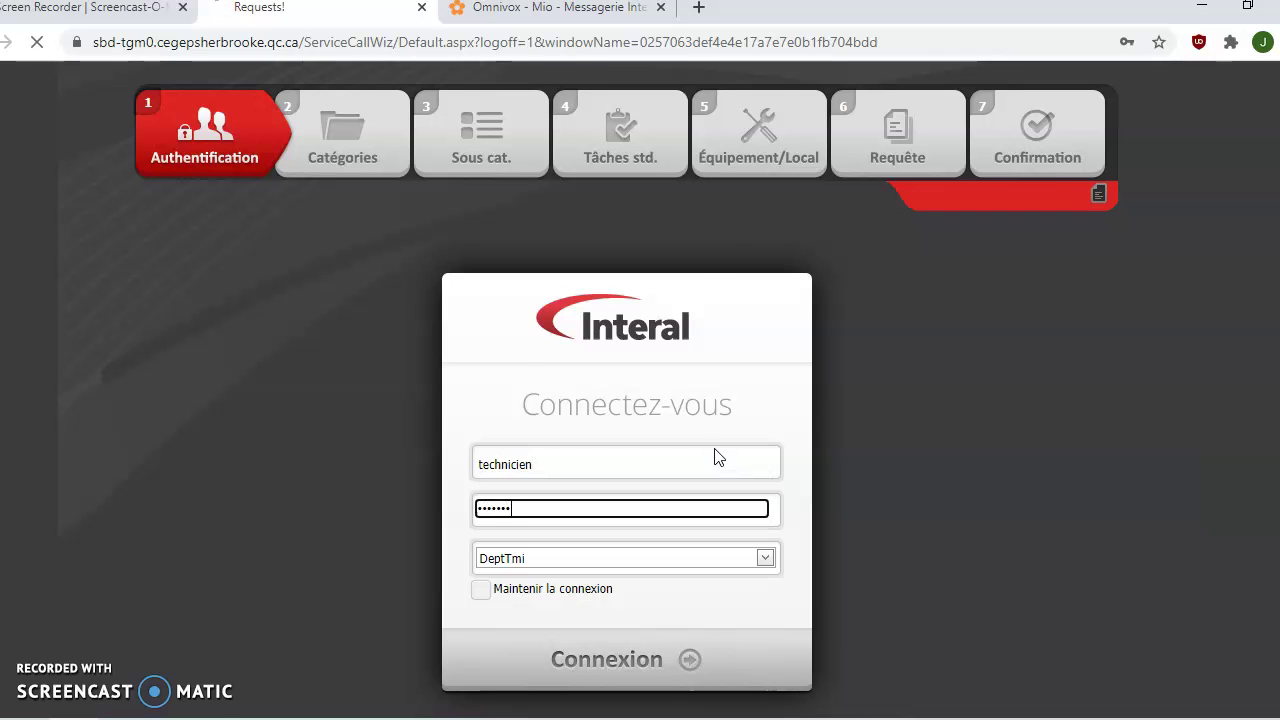
key("Return")
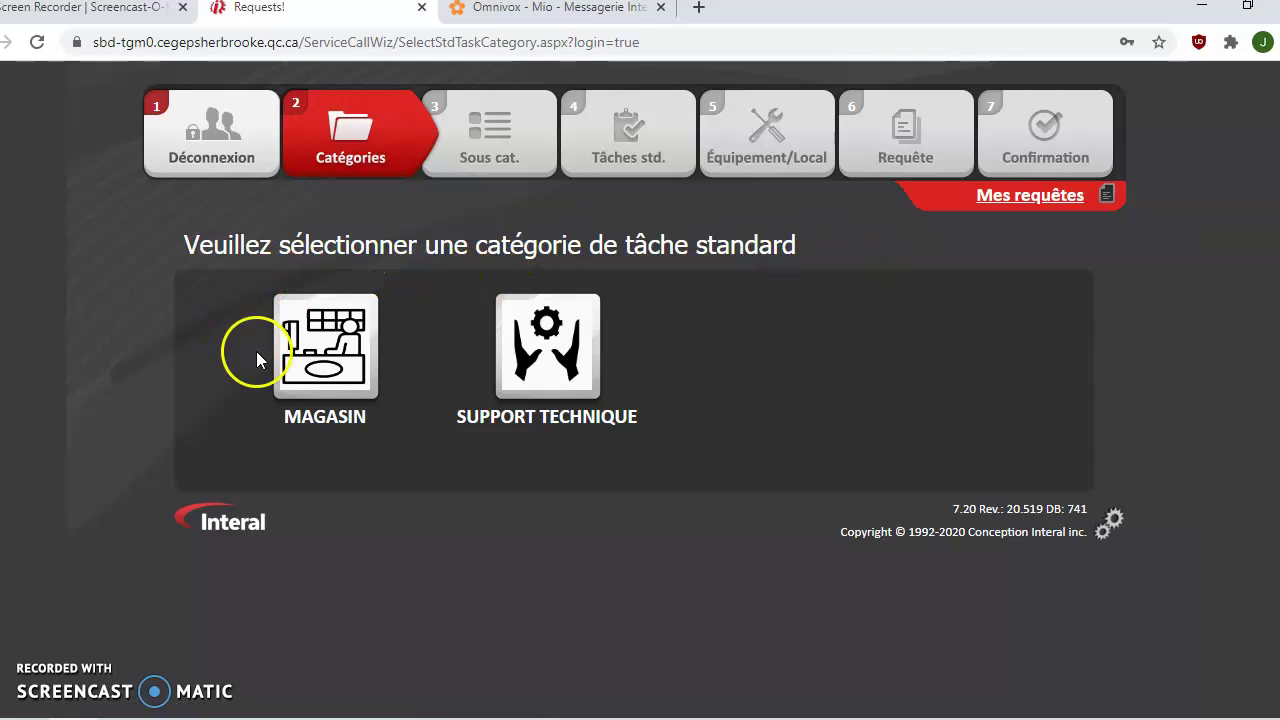
Look into the Magasin category, but choose Support technique with its Correctif / Préventif / SST / Projet subcategory for the request.
left_click(333, 362)
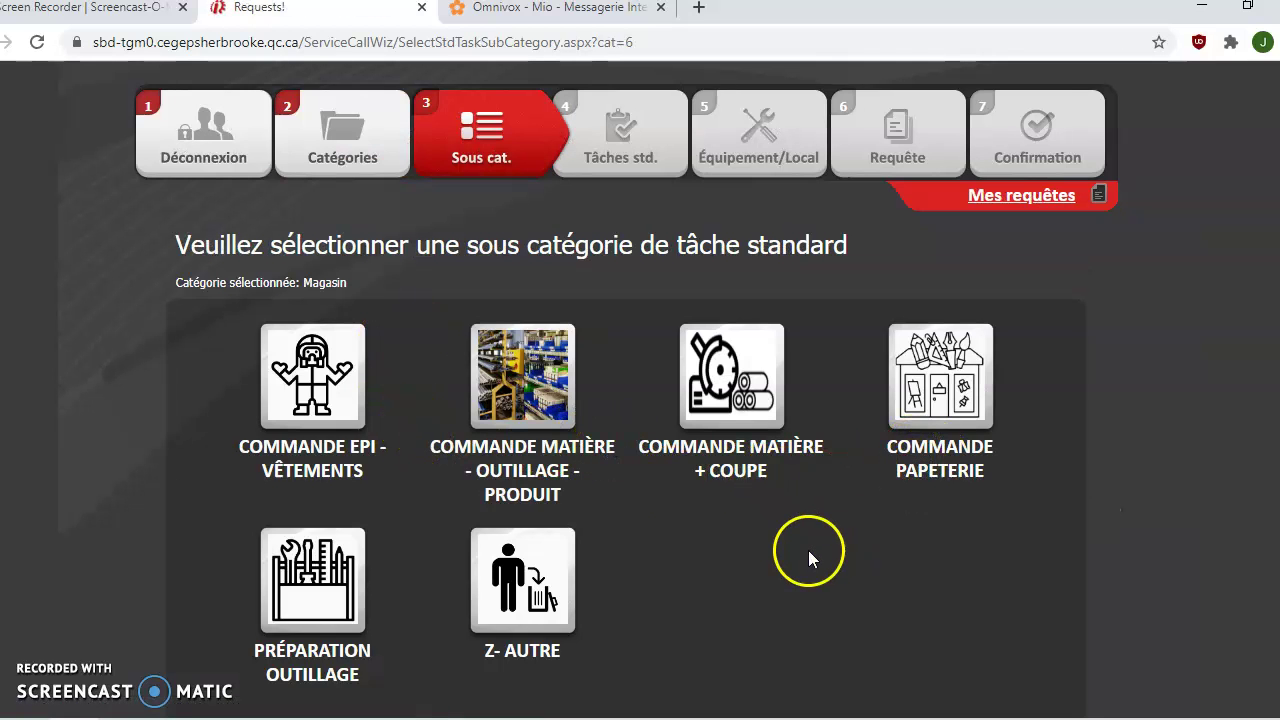
left_click(357, 131)
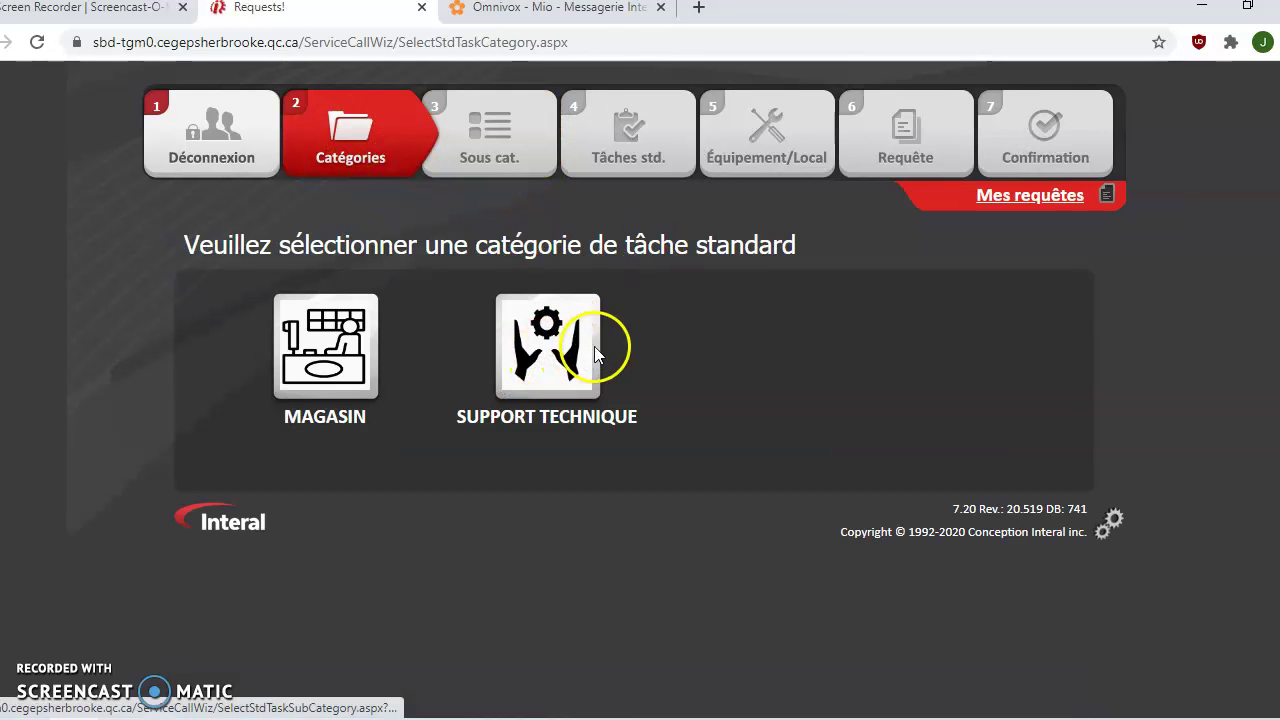
left_click(543, 338)
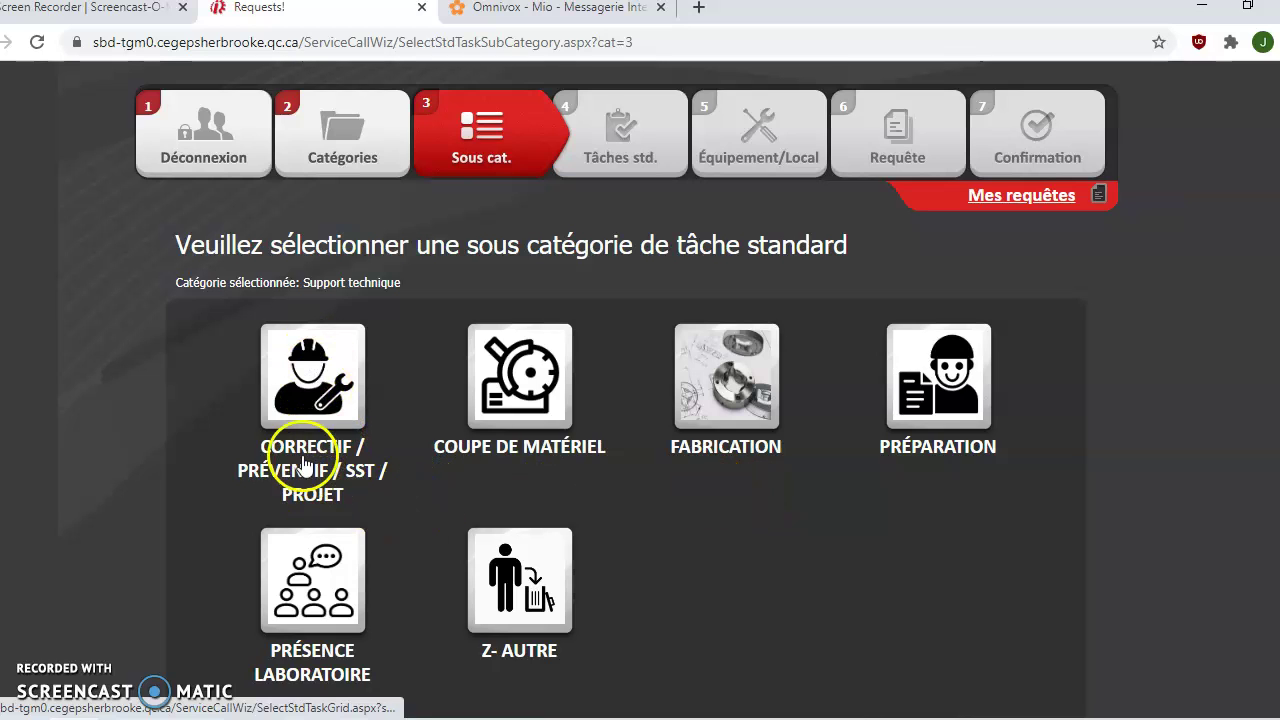
left_click(335, 455)
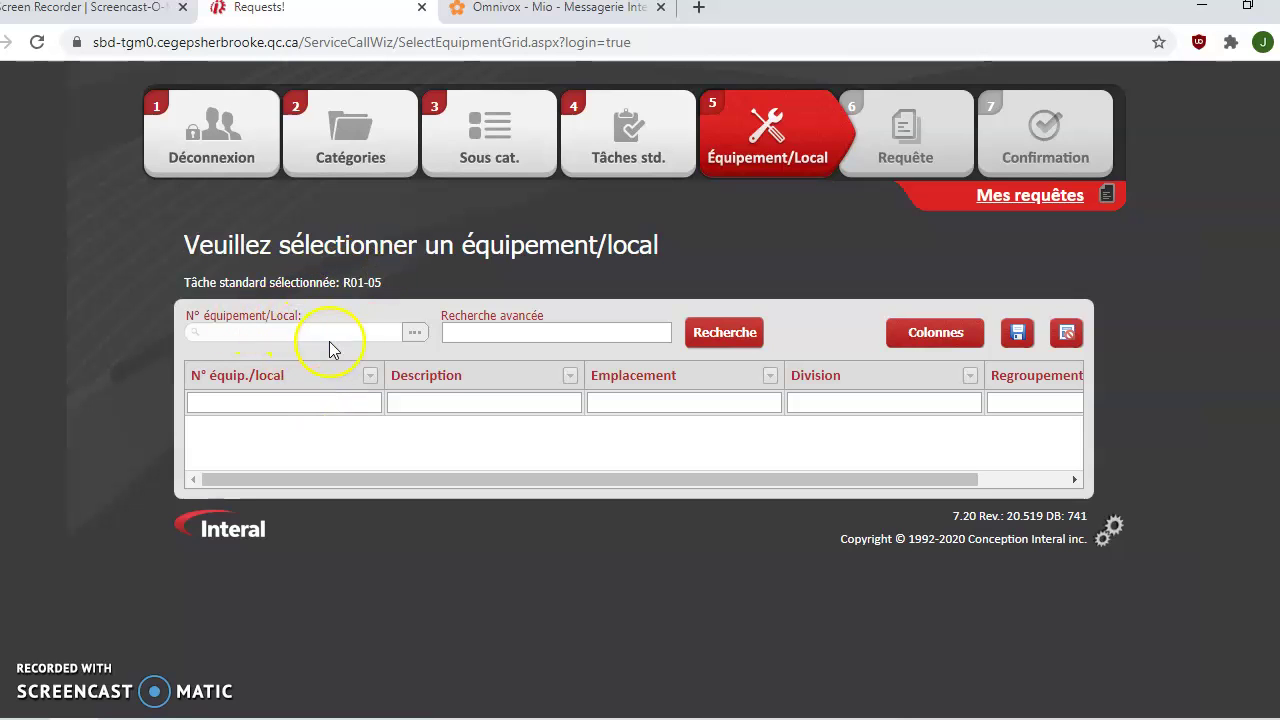
Search for equipment numbers containing p01 and filter the results by the description 13.
left_click(312, 330)
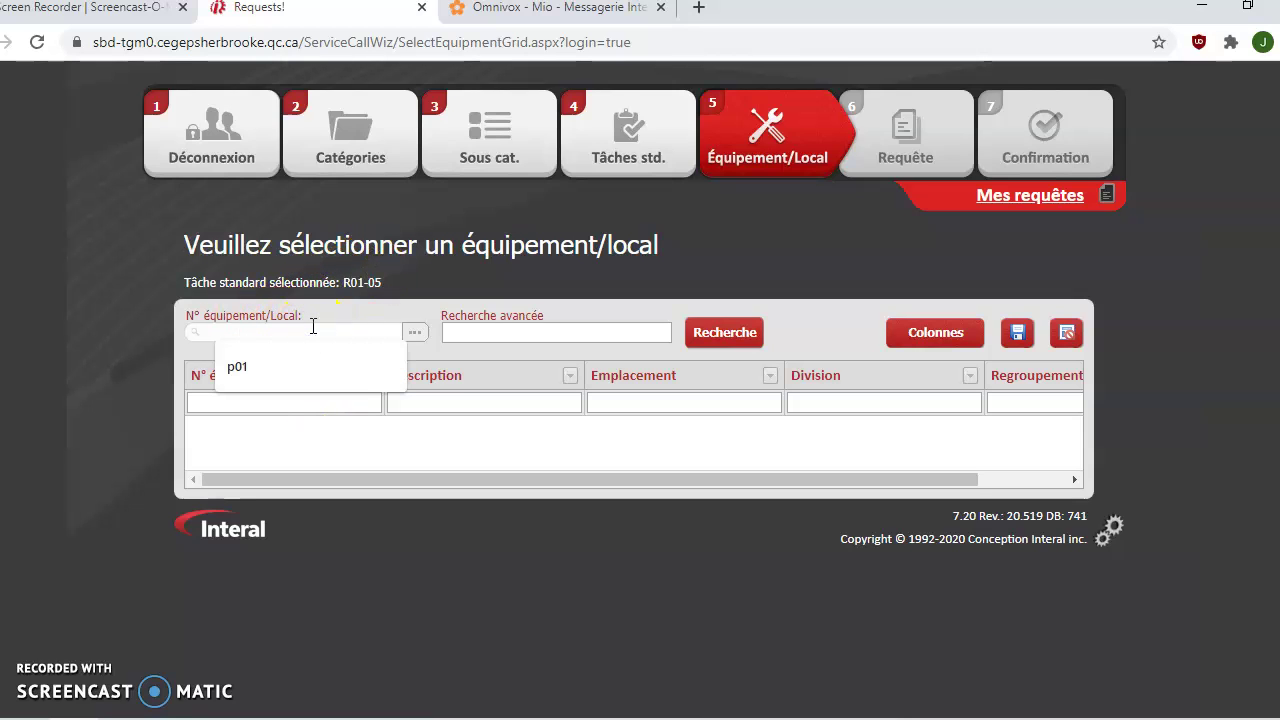
type("p01")
key("Return")
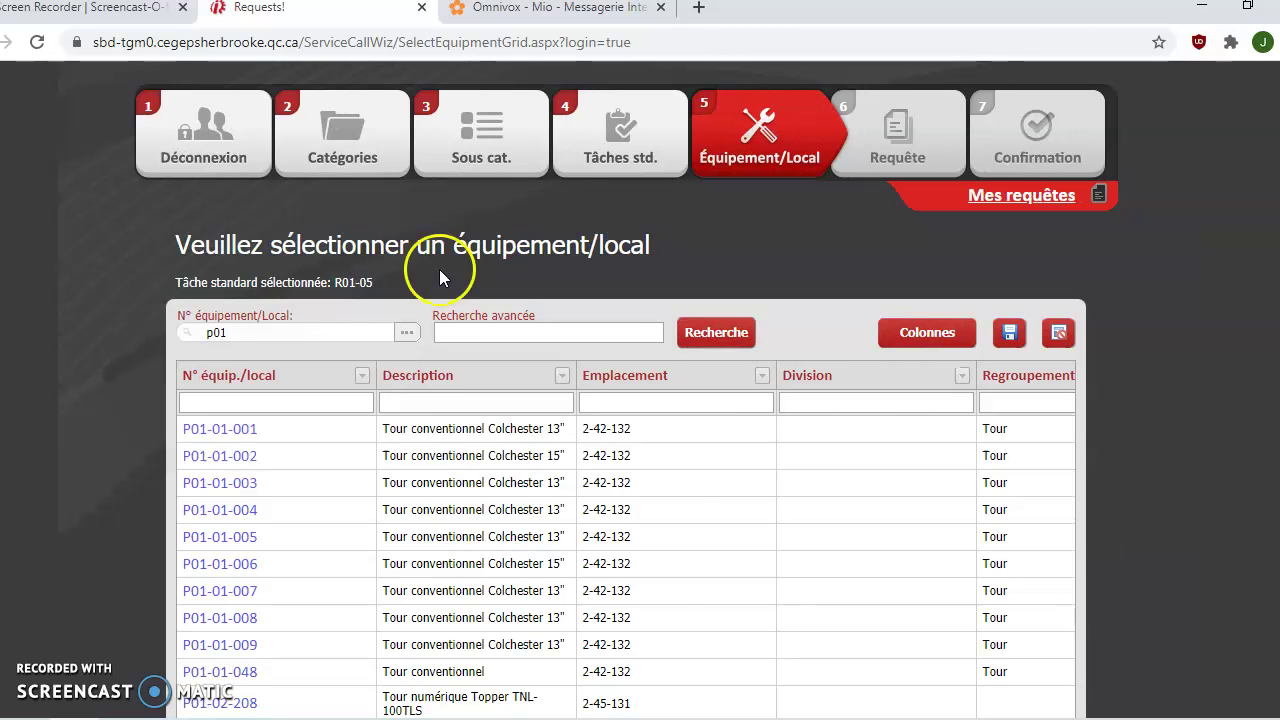
scroll(1139, 436, "down", 2)
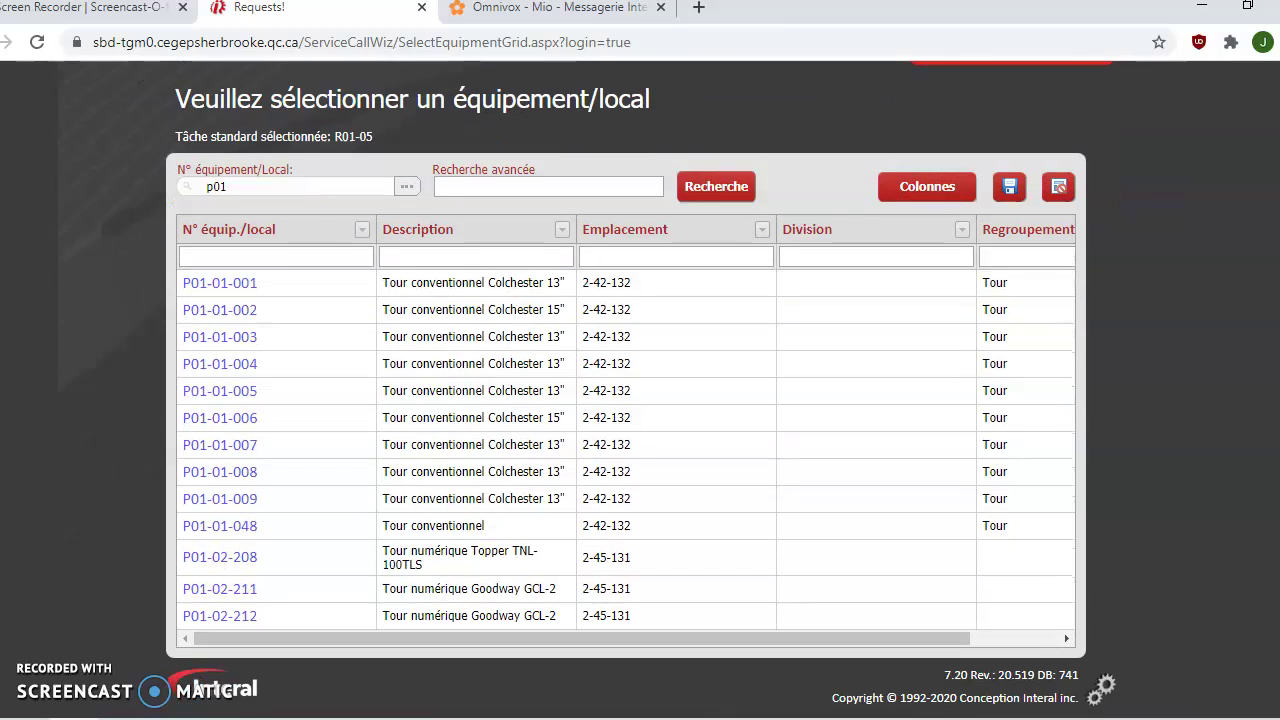
scroll(737, 274, "up", 1)
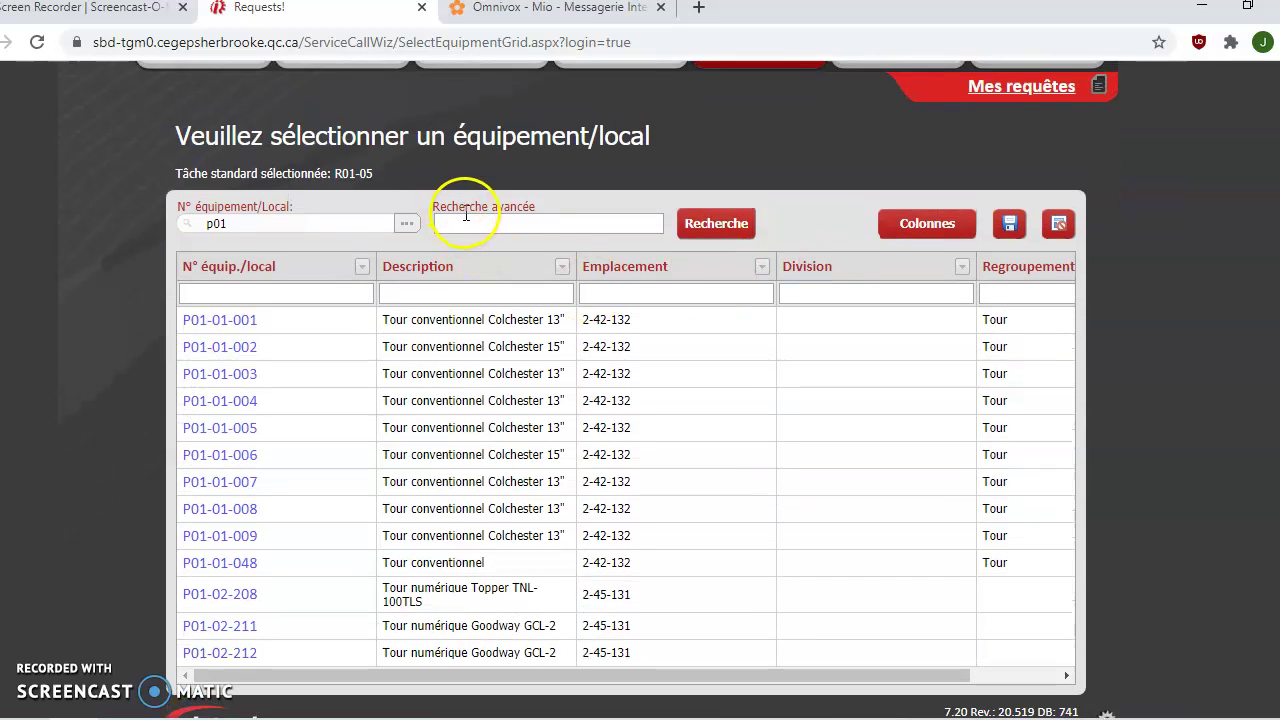
left_click(489, 293)
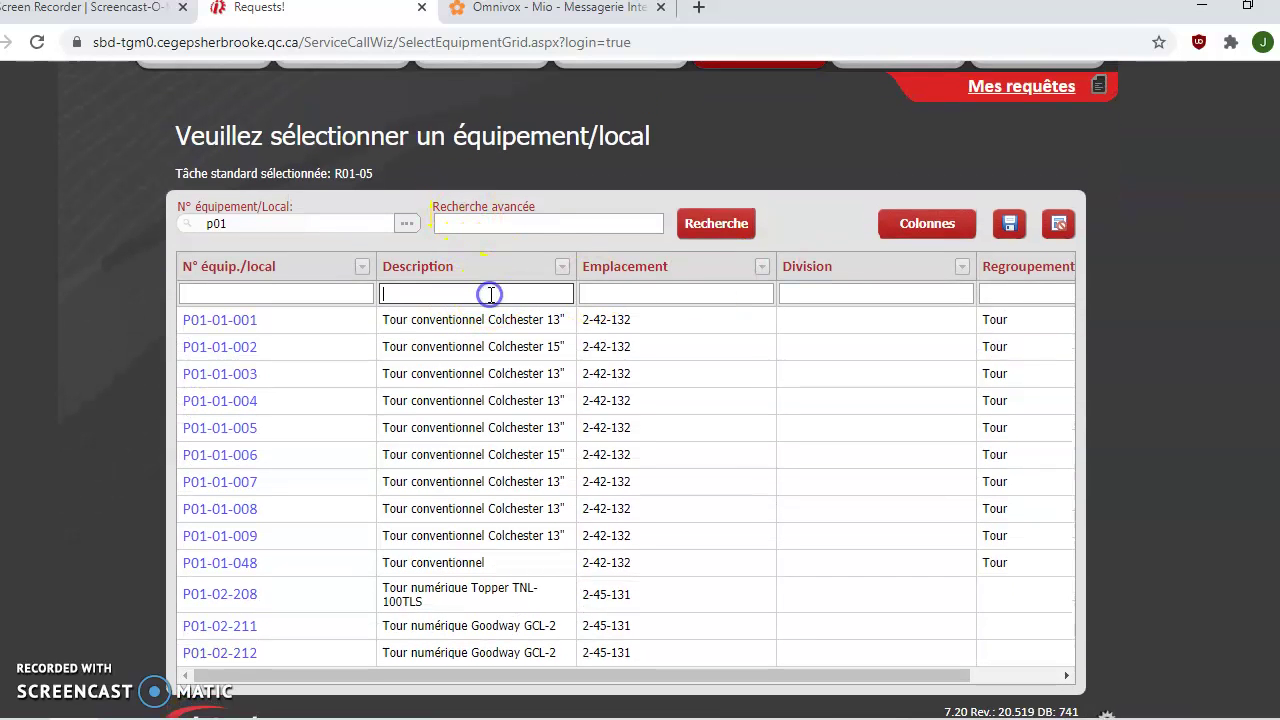
type("13")
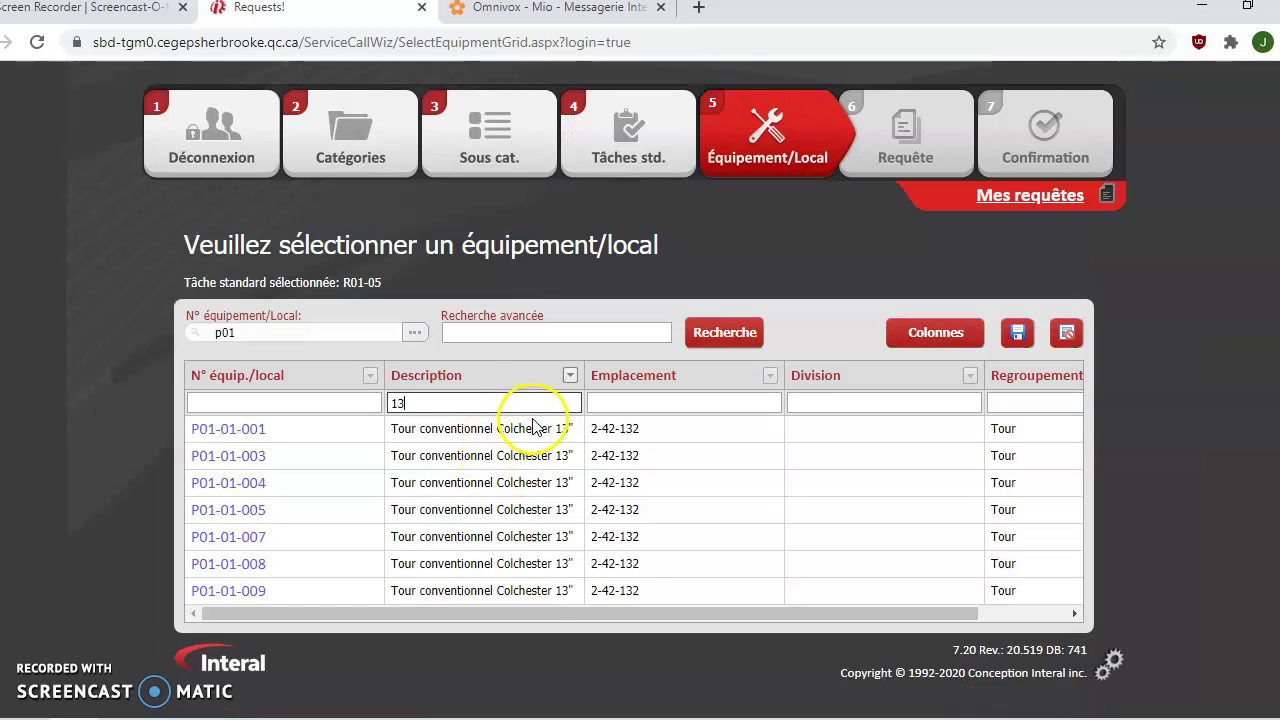
Clear the equipment number search and the description filter.
double_click(237, 333)
key("BackSpace")
double_click(428, 403)
key("BackSpace")
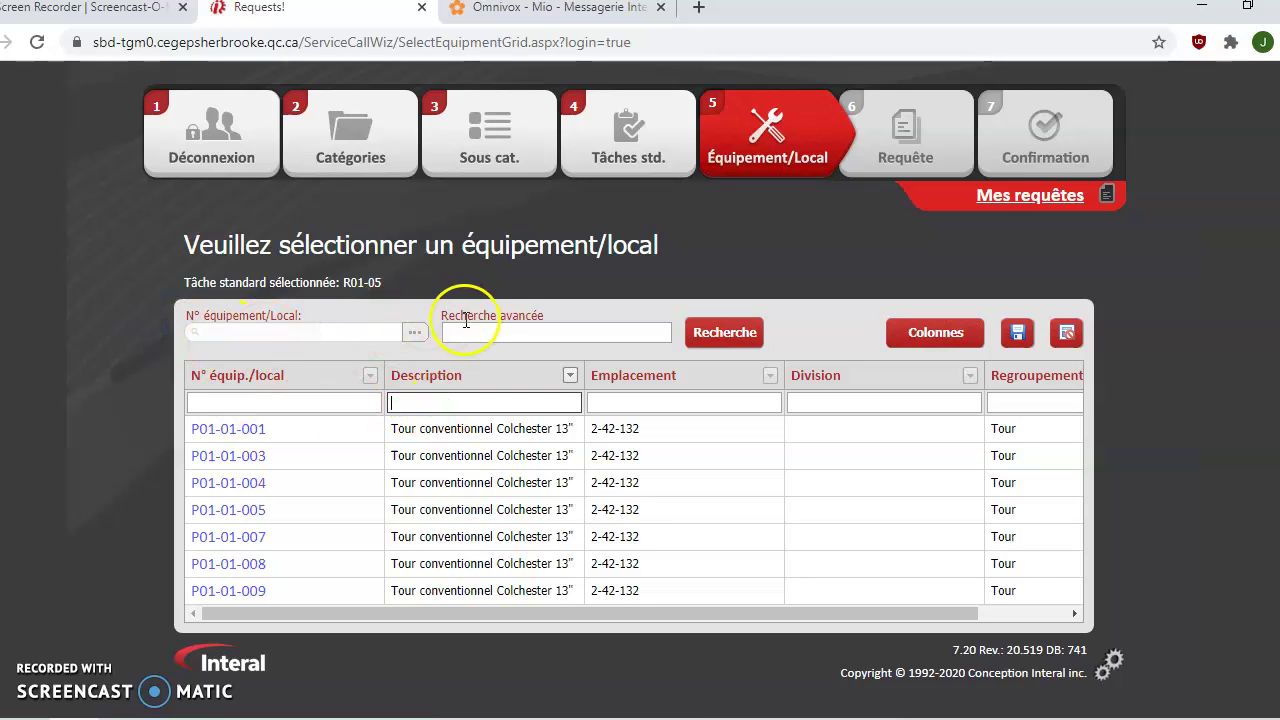
Open the equipment tree and expand Cégep de Sherbrooke down to the rooms of Département TGM-TMI.
left_click(418, 332)
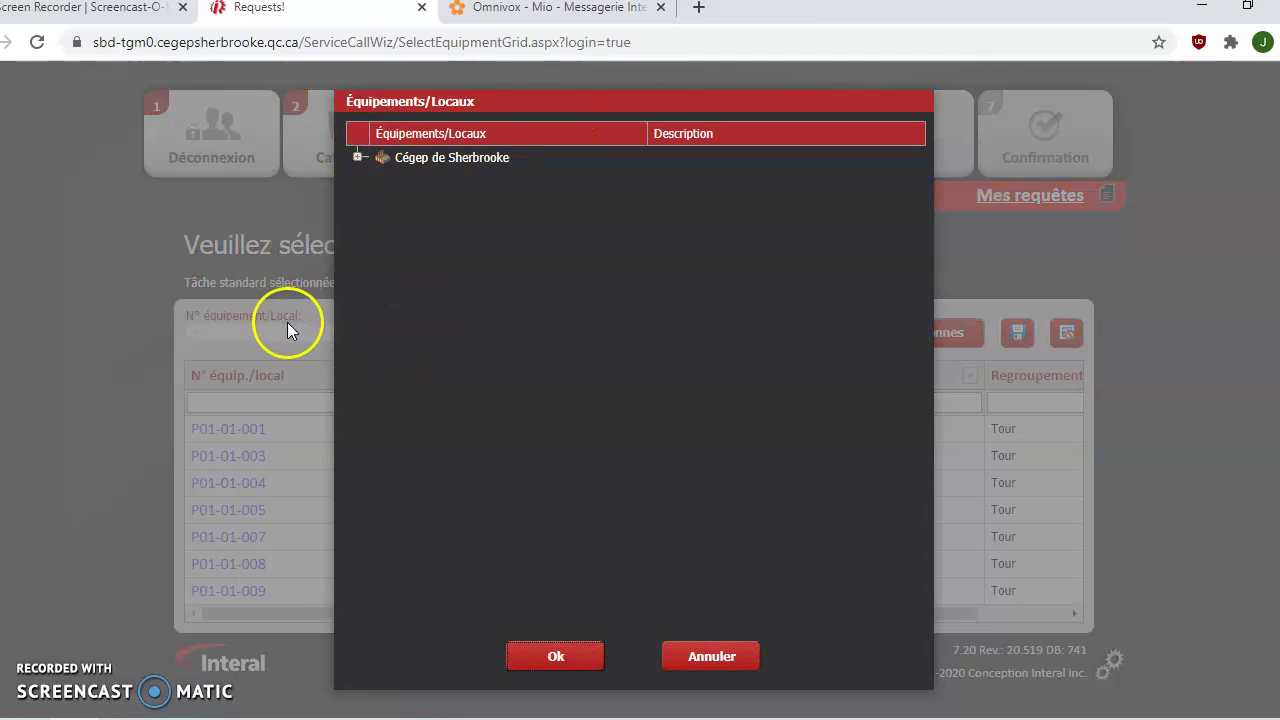
left_click(355, 159)
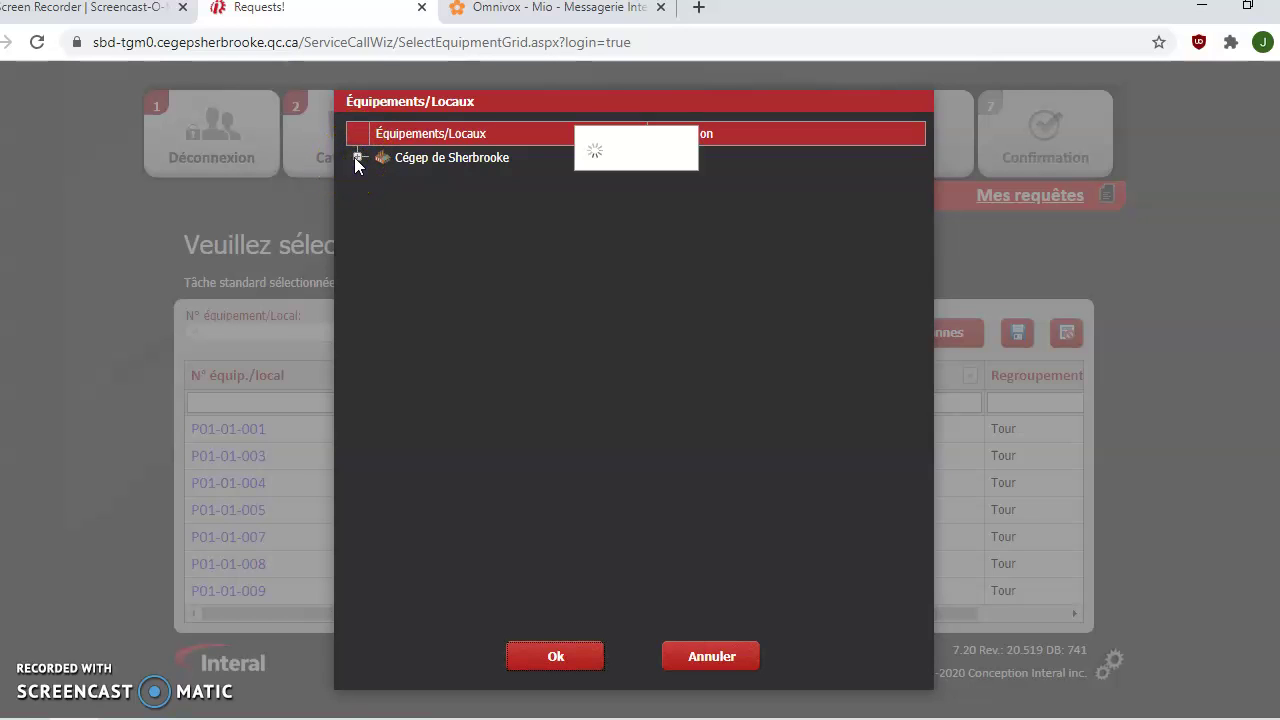
left_click(357, 165)
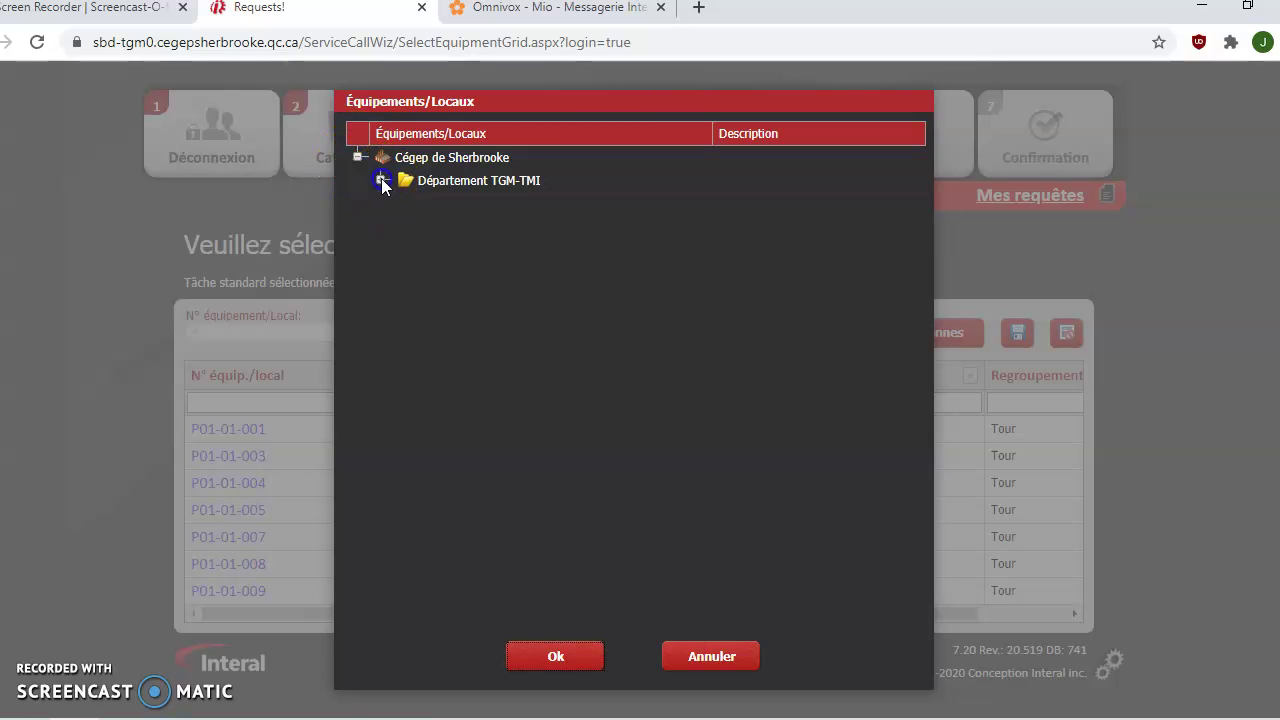
left_click(381, 180)
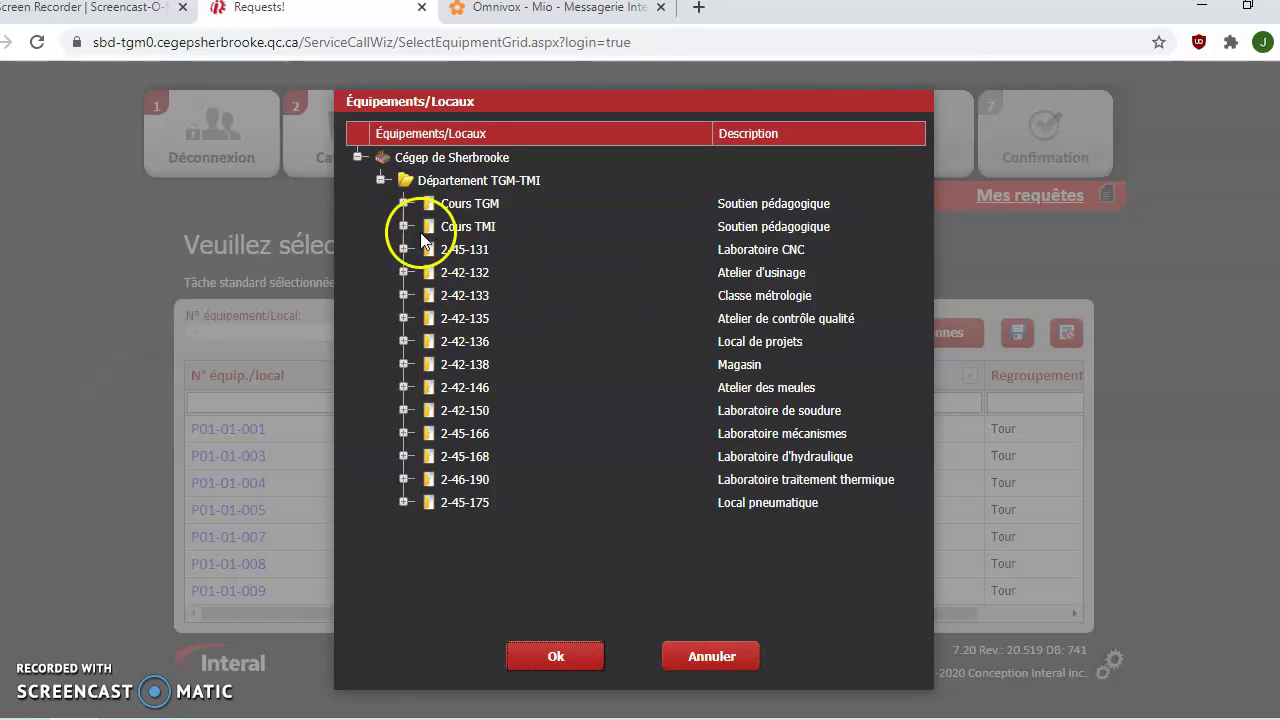
Examine the courses listed under Cours TGM in the equipment tree and collapse that branch again.
left_click(403, 205)
left_click(697, 200)
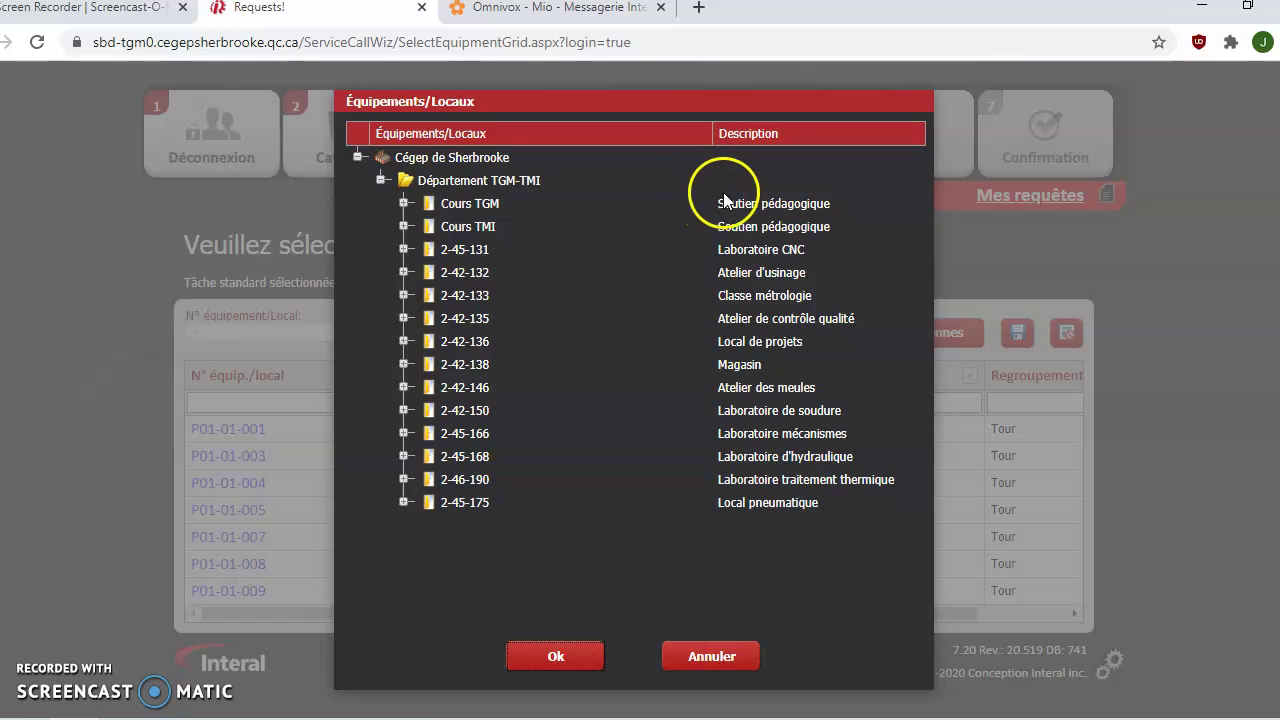
left_click(404, 204)
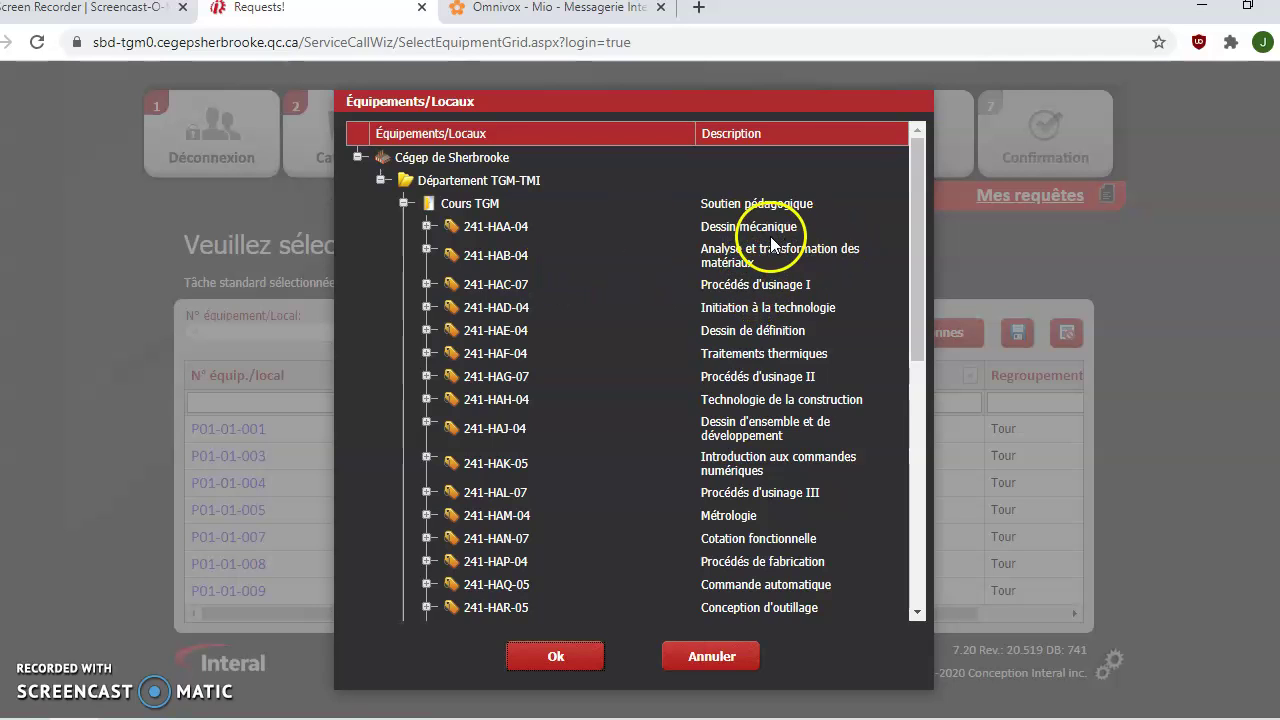
left_click(404, 203)
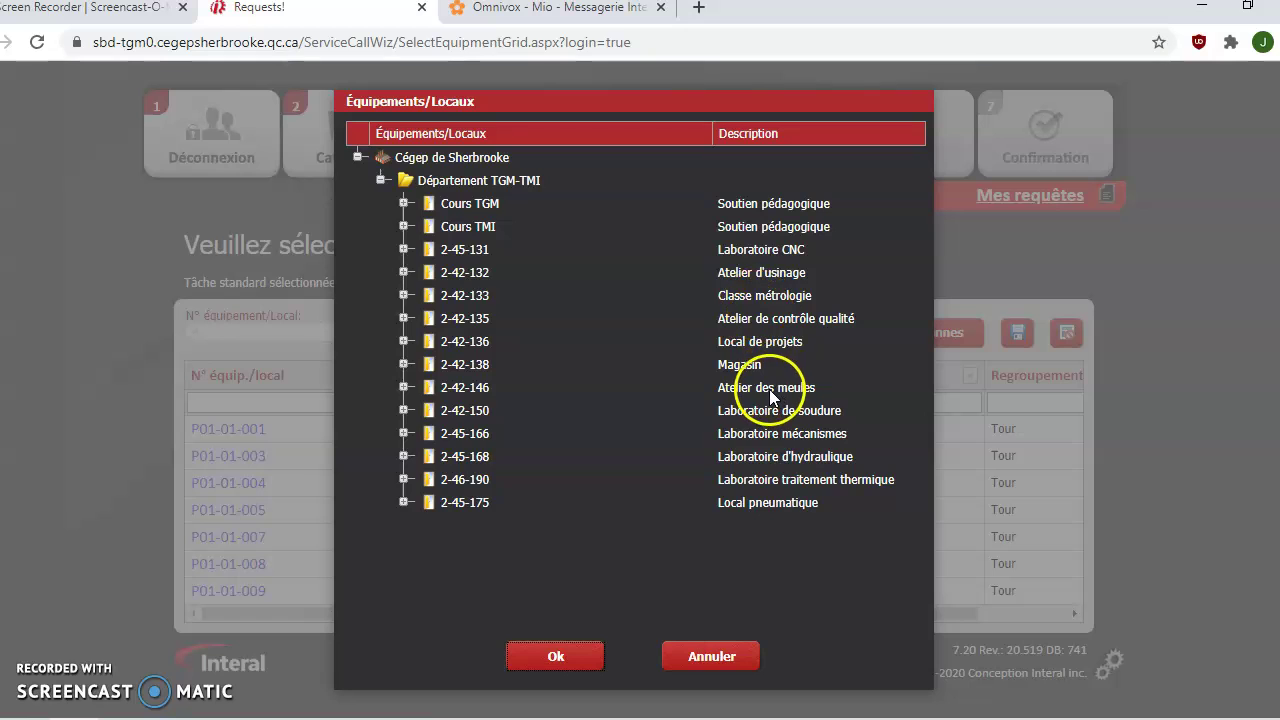
Pick the sandblasting cabinet P11-04-007 under room 2-42-146, Atelier des meules, and accept it as the equipment number.
left_click(404, 387)
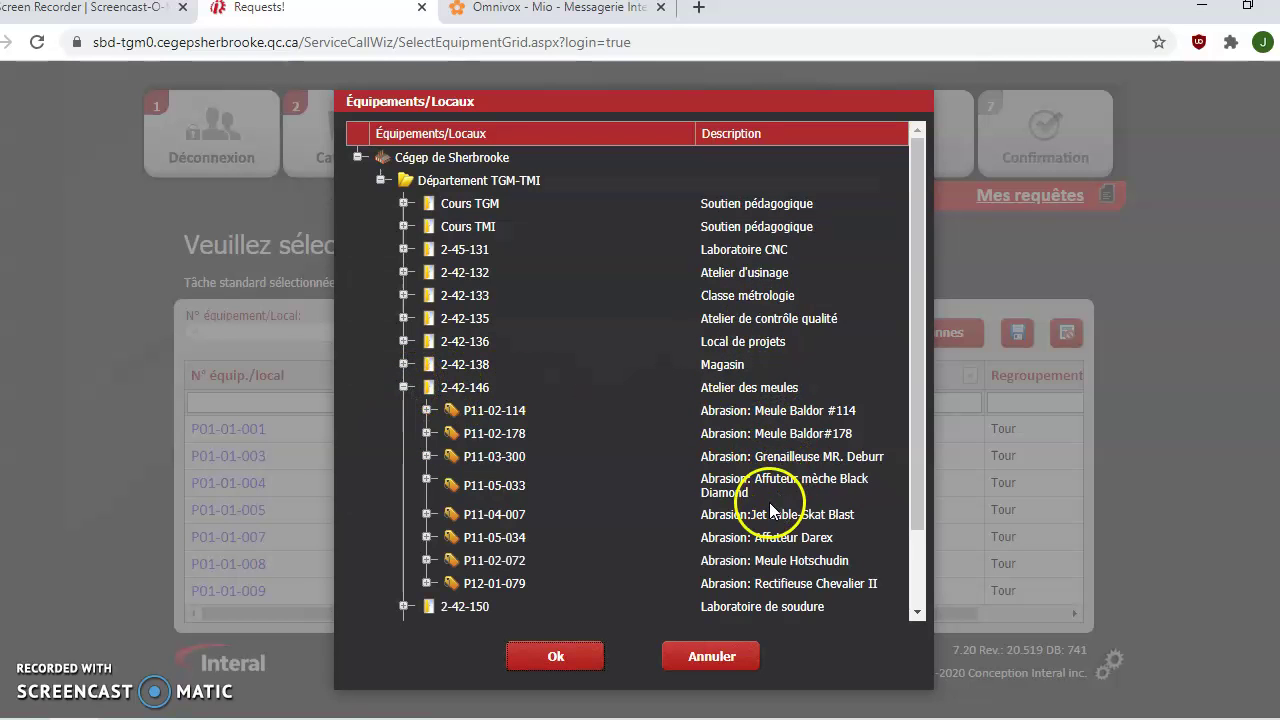
left_click(470, 514)
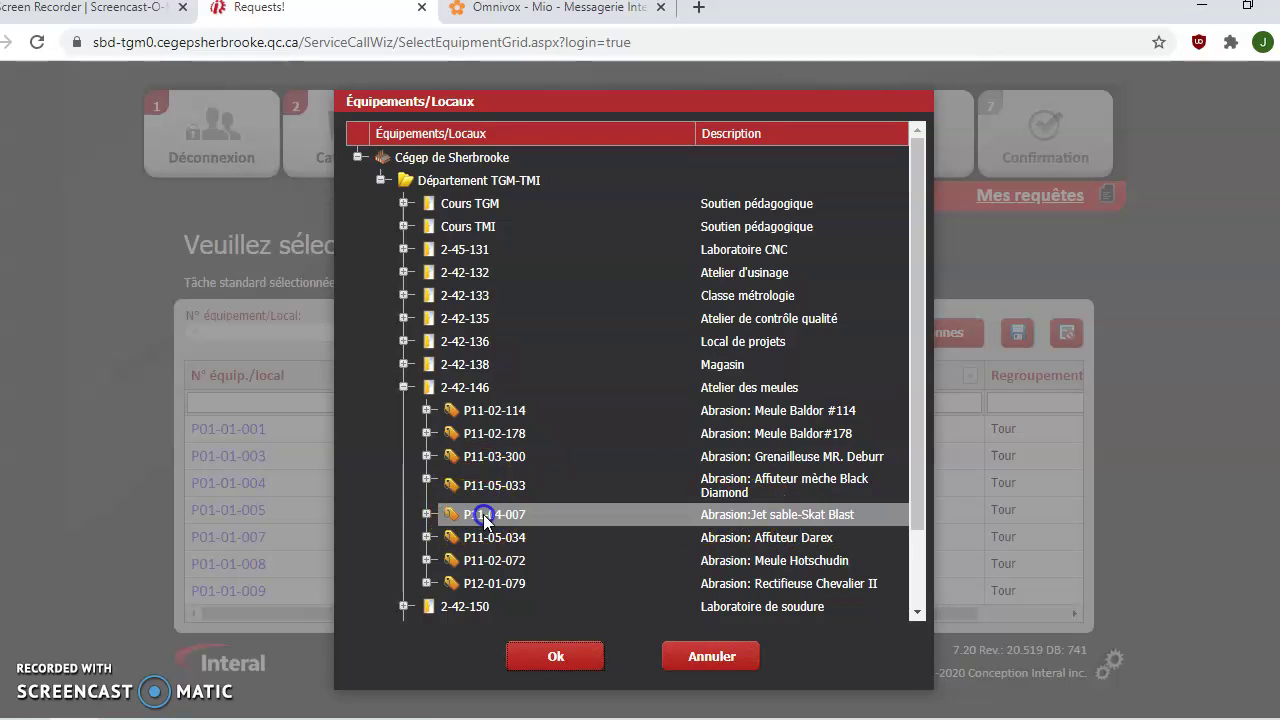
left_click(556, 655)
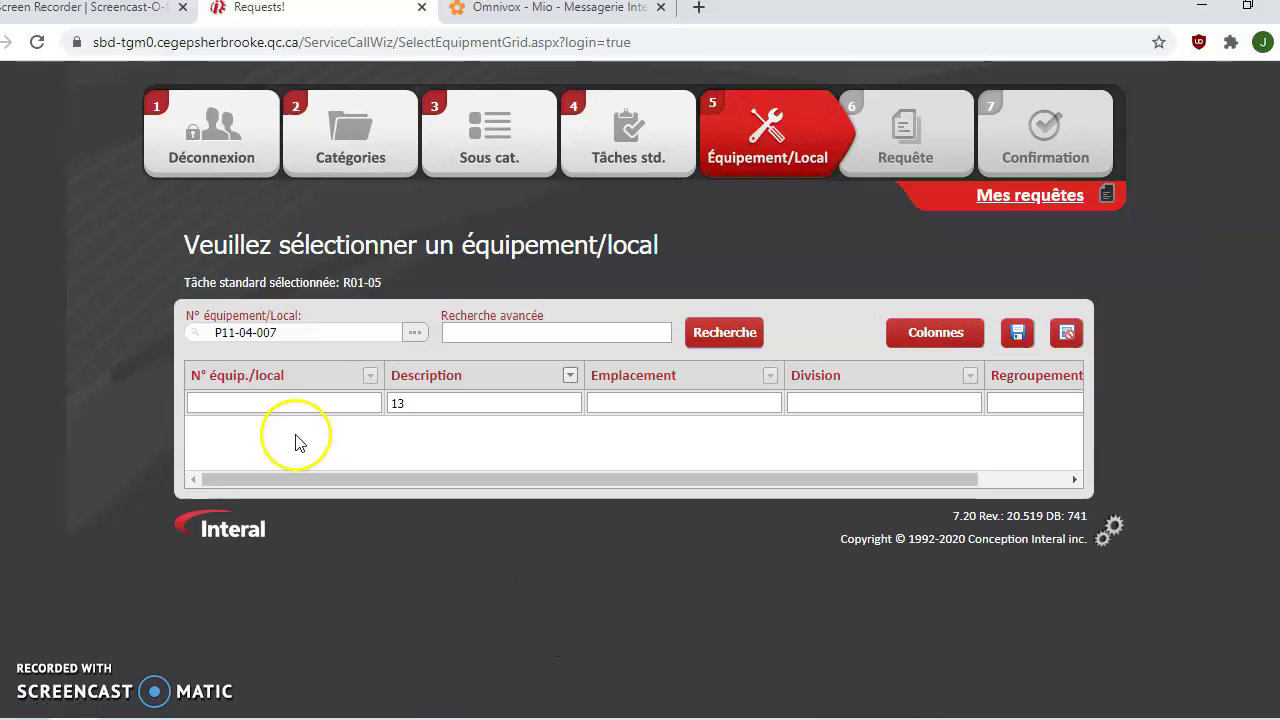
Remove the leftover description filter and choose P11-04-007 from the results to start its request form.
left_click_drag(432, 402, 372, 399)
key("BackSpace")
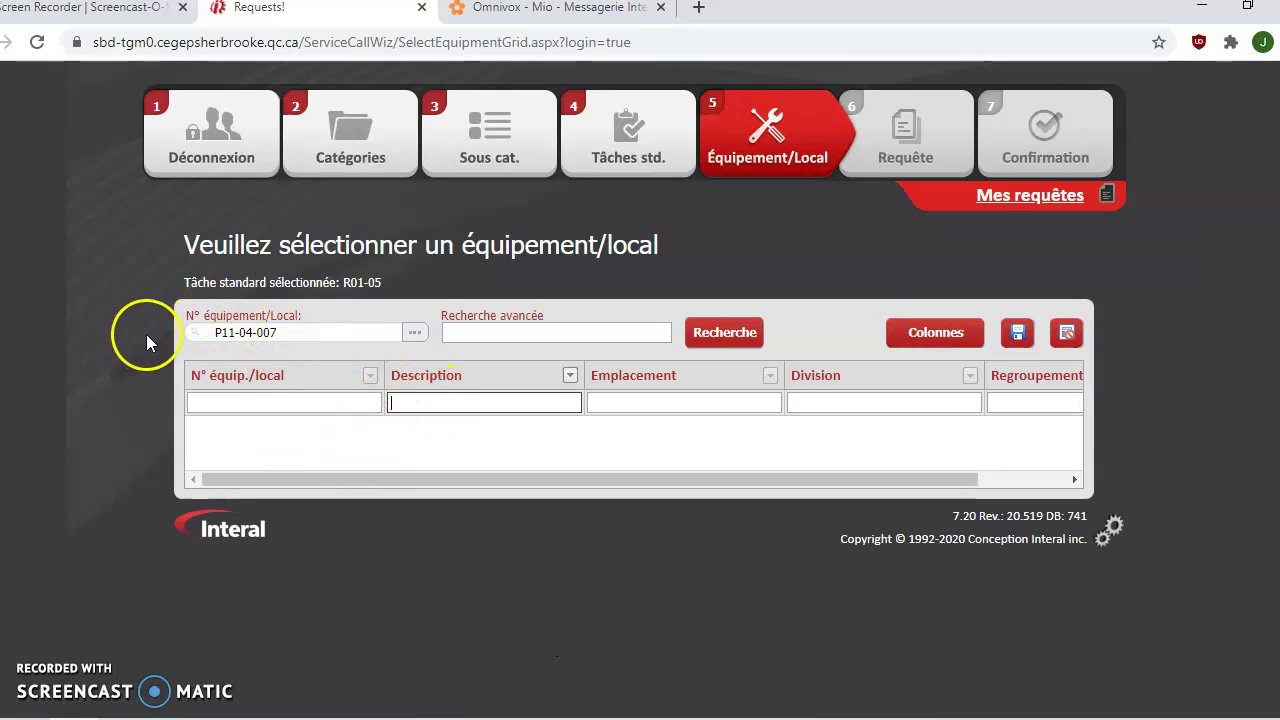
left_click(360, 331)
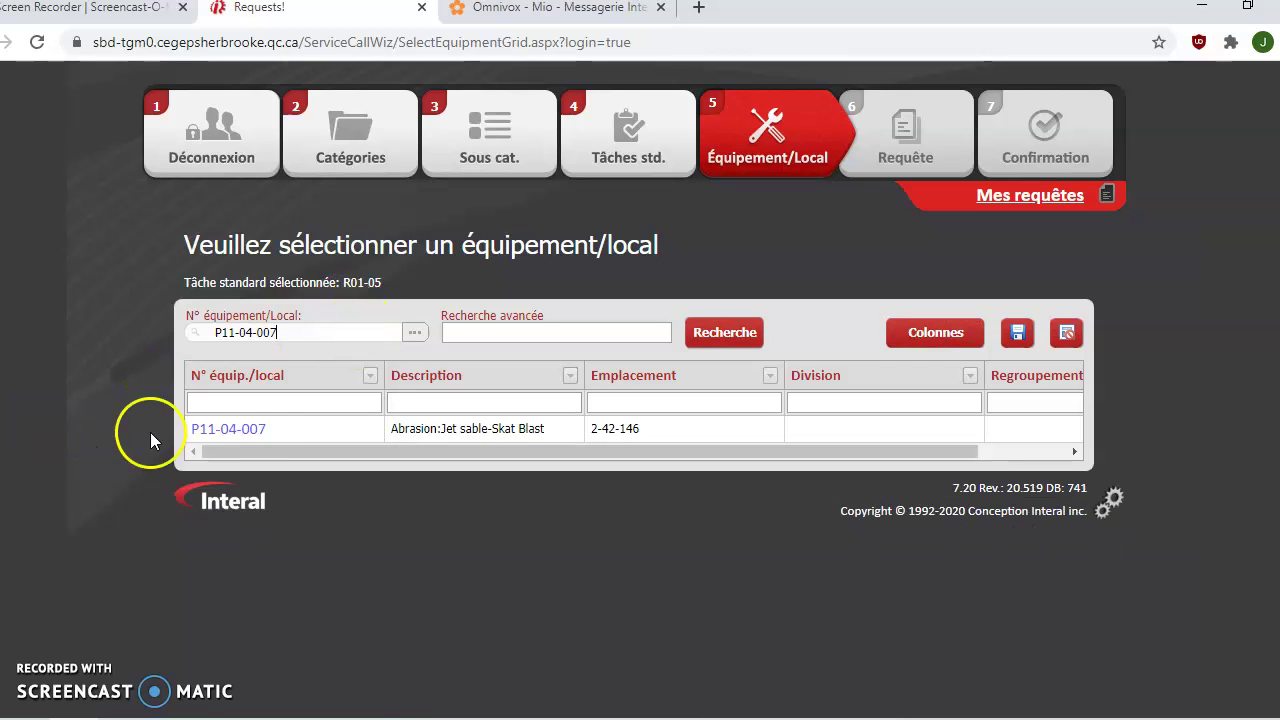
left_click(257, 436)
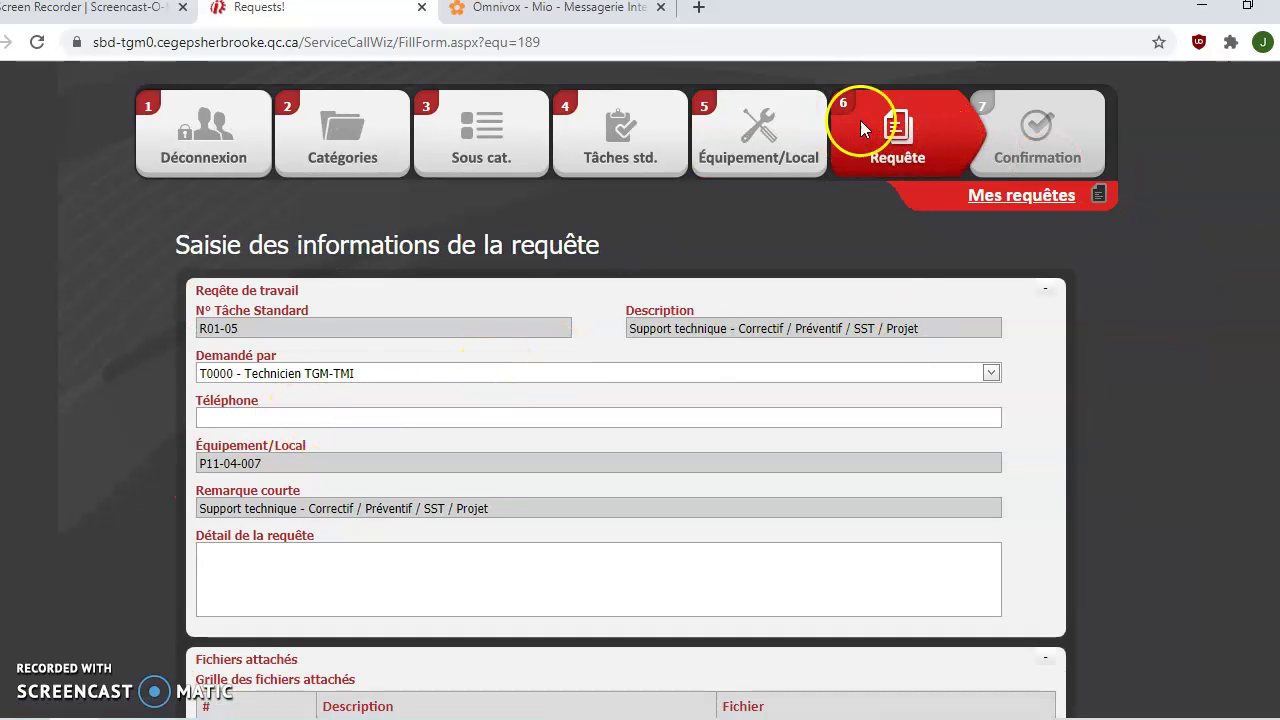
Enter "Remplacer la buse du cabinet de jet de sable. Nécéssaire pour le 21 décembre. La pièce est au mégasin." as the request detail.
scroll(315, 302, "down", 1)
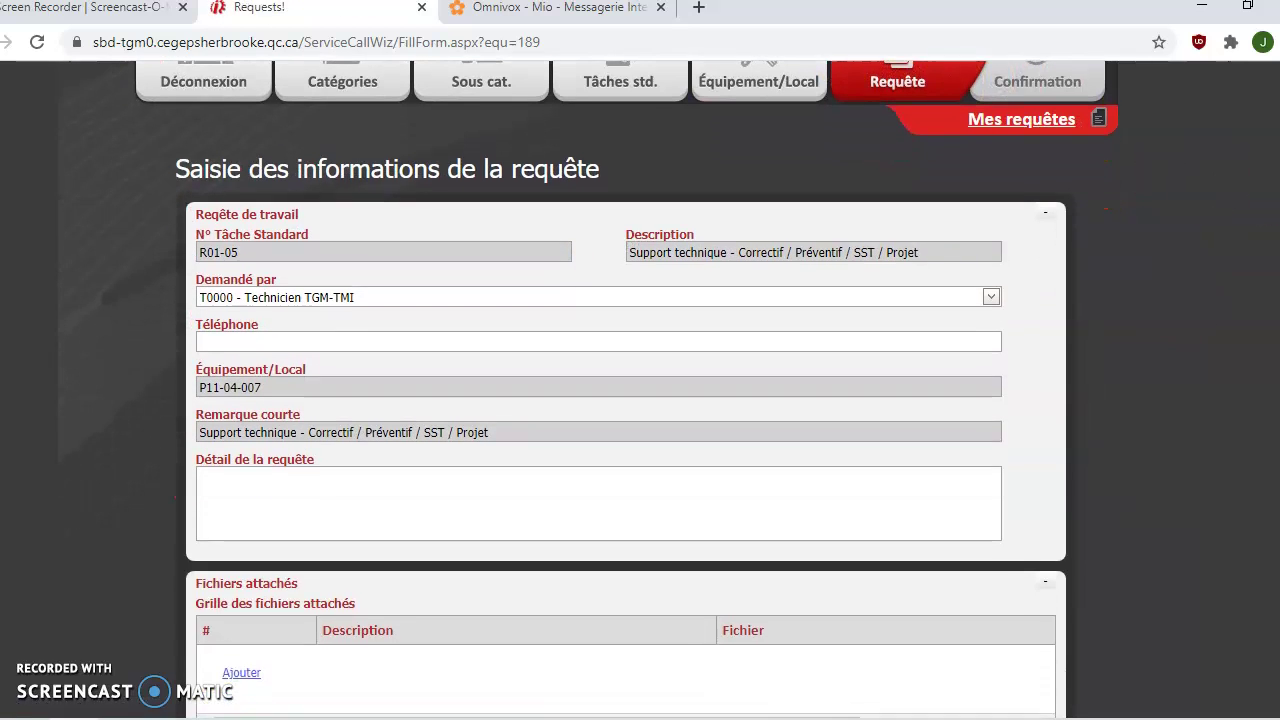
left_click(300, 341)
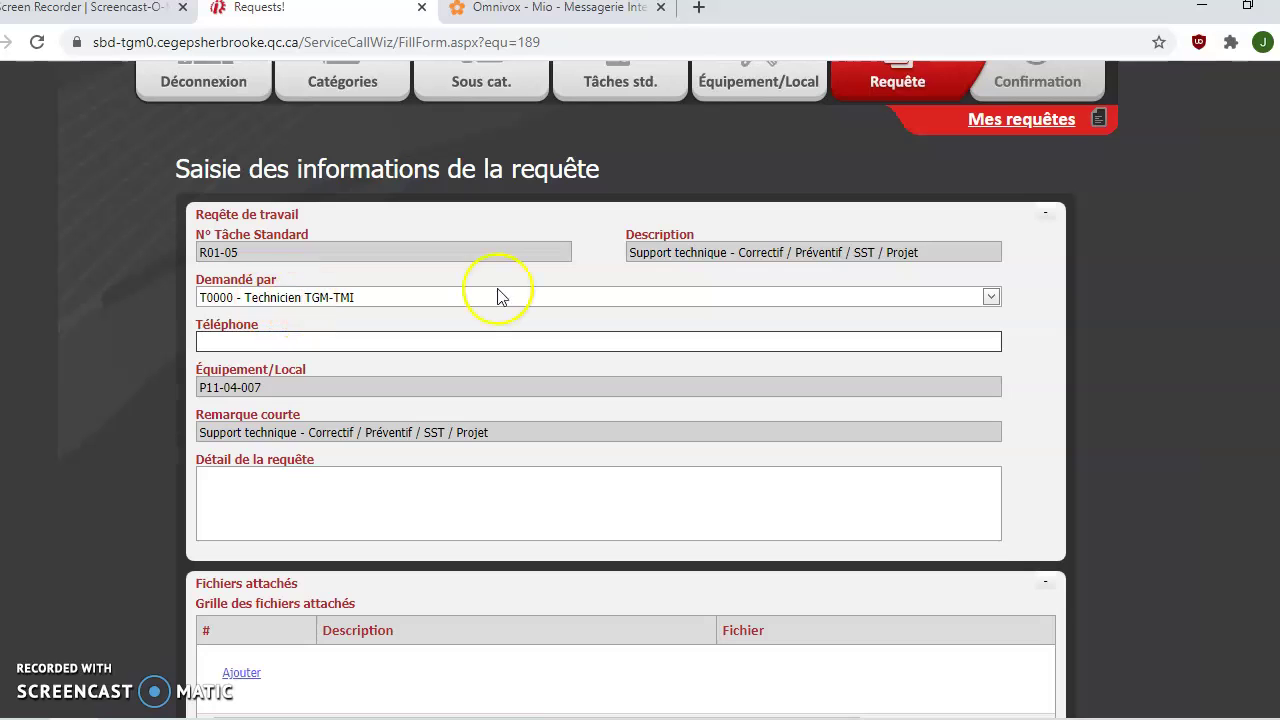
left_click(371, 486)
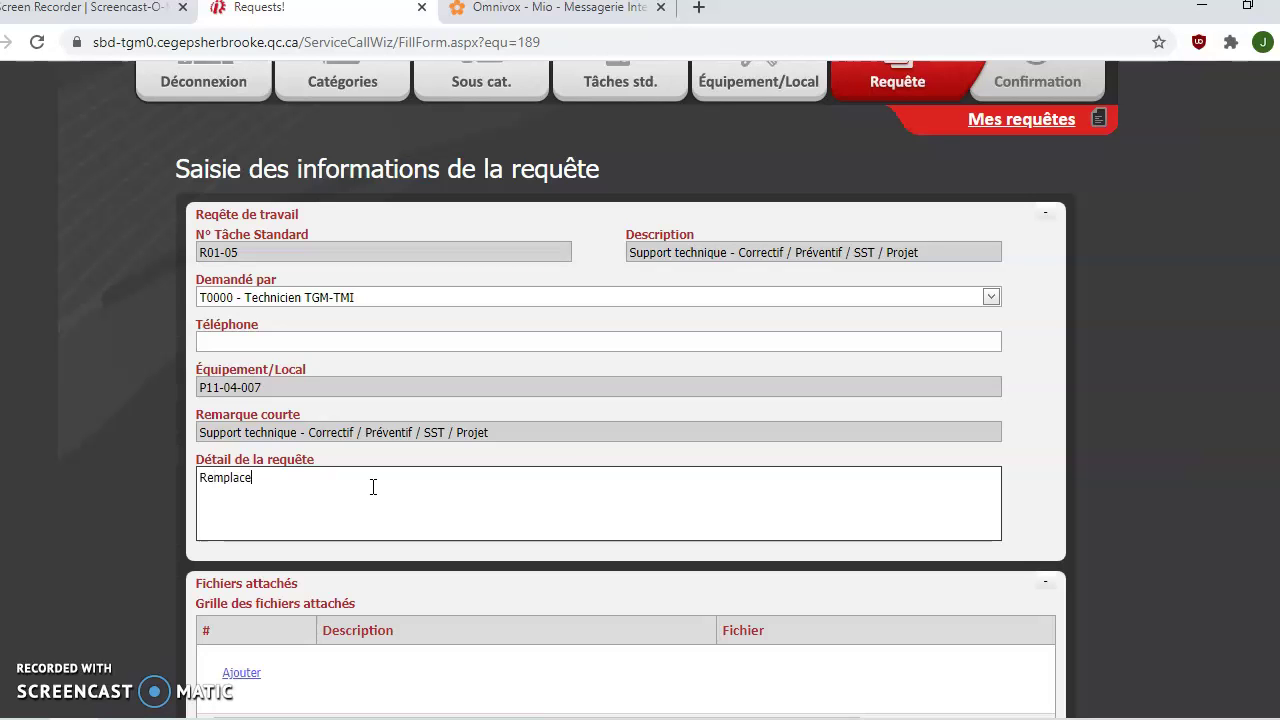
type("Remplacer la buse du cabinet de jet de sable. Nécéssaire pour le")
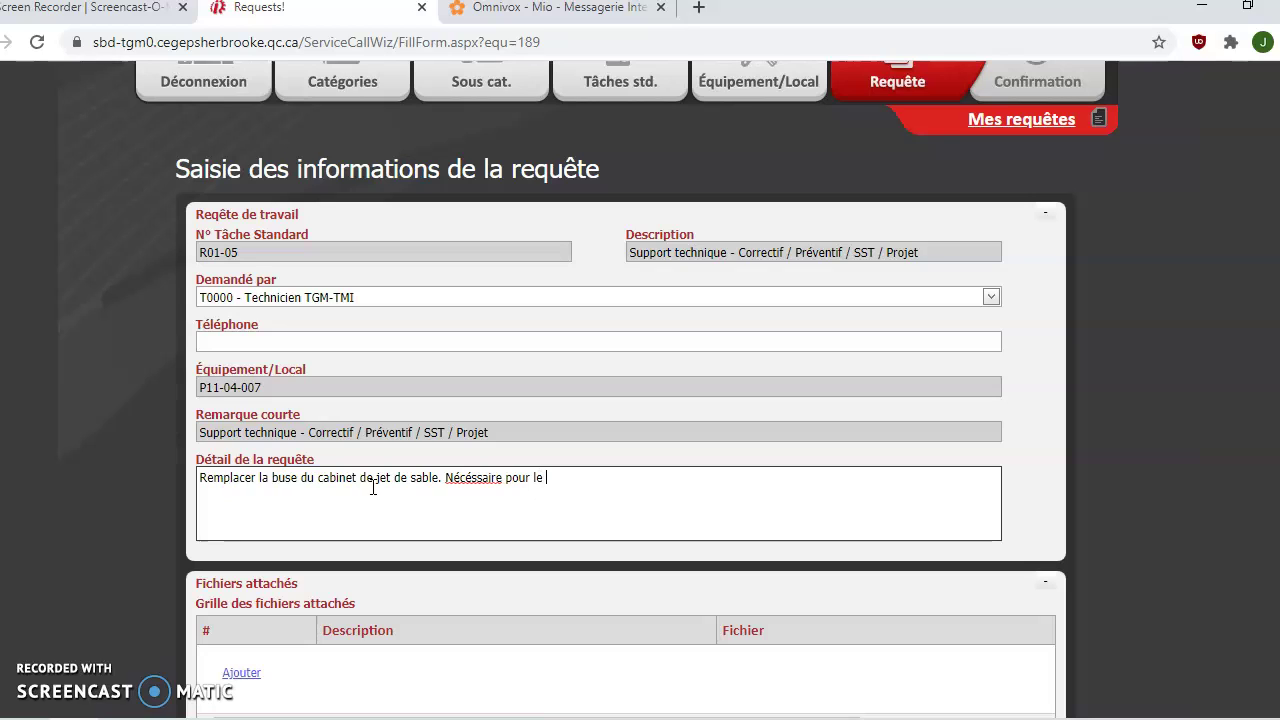
type("bre. La pièce est au mégasin.")
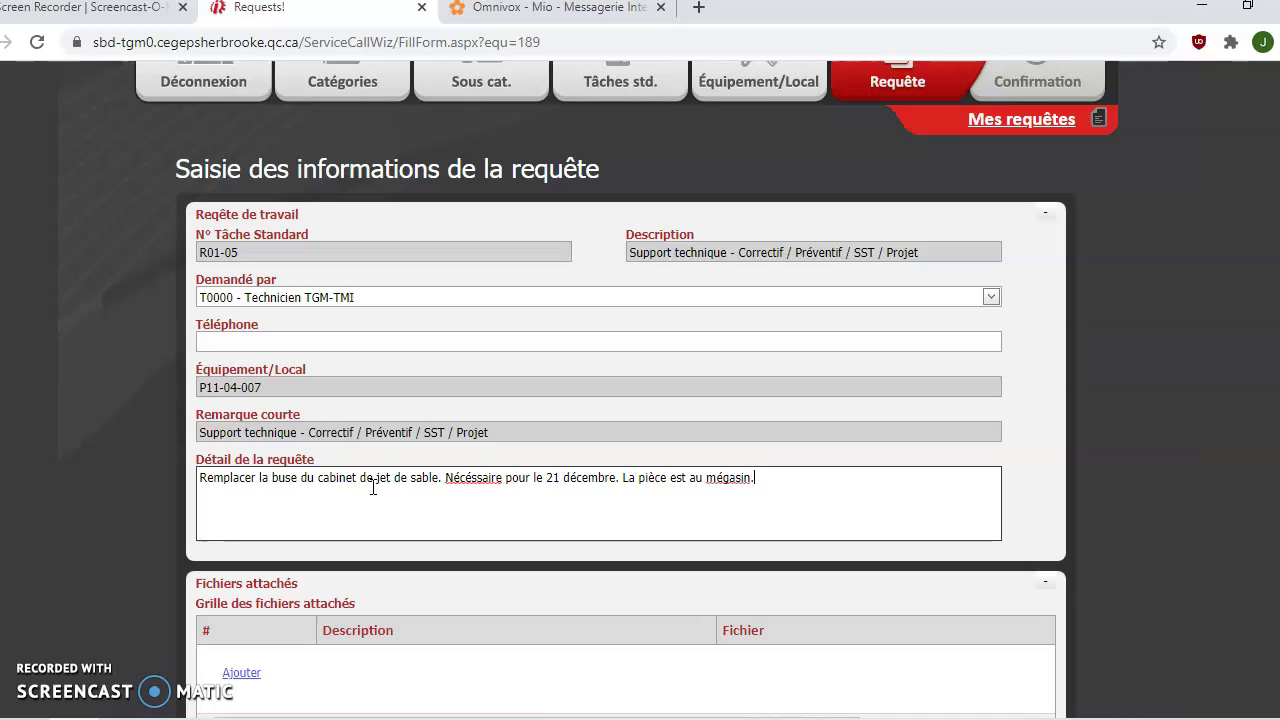
Correct the two misspelled words in the request detail to "magasin" and "Nécessaire".
key("BackSpace")
key("BackSpace")
key("BackSpace")
key("BackSpace")
left_click(208, 483)
left_click(258, 498)
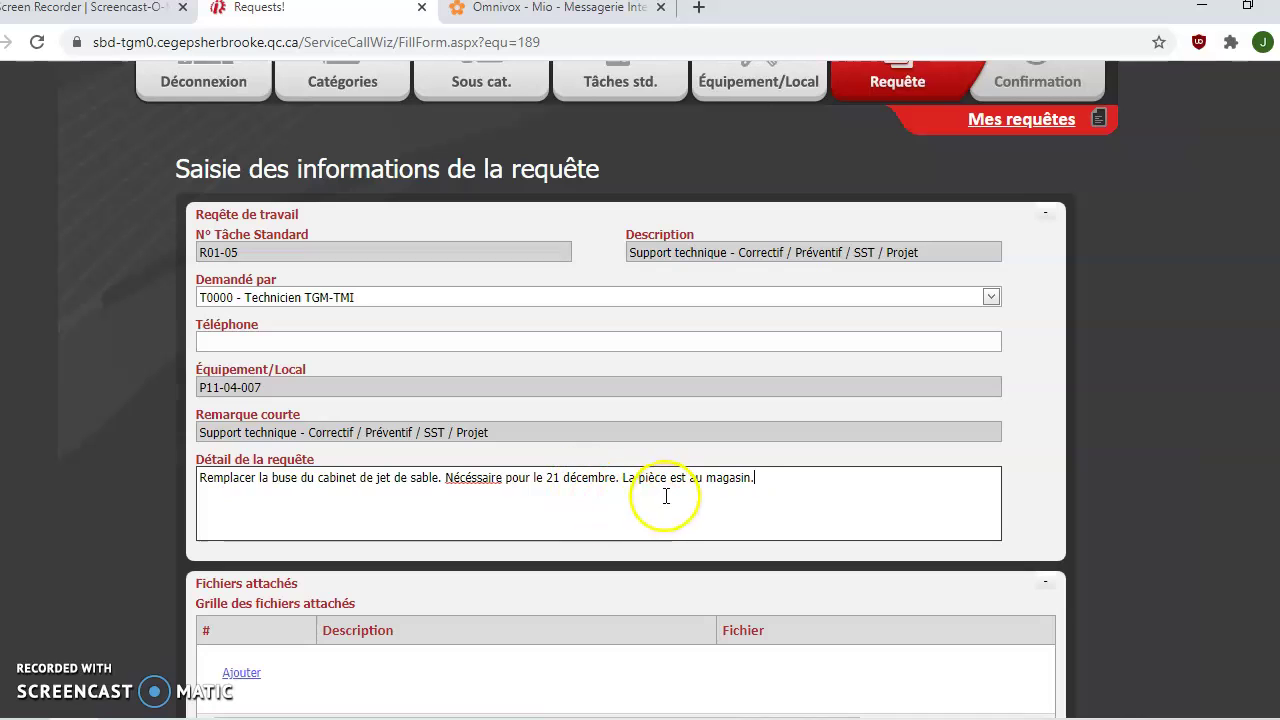
left_click(470, 482)
key("BackSpace")
type("e")
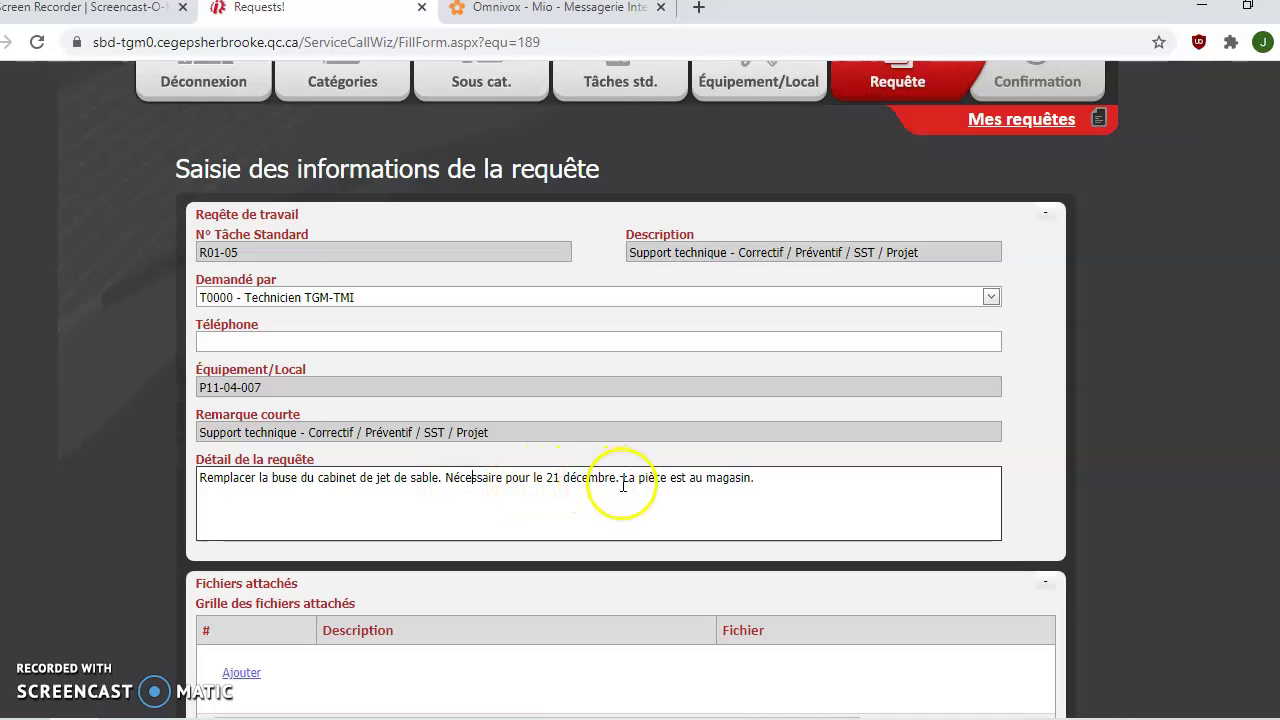
left_click(807, 476)
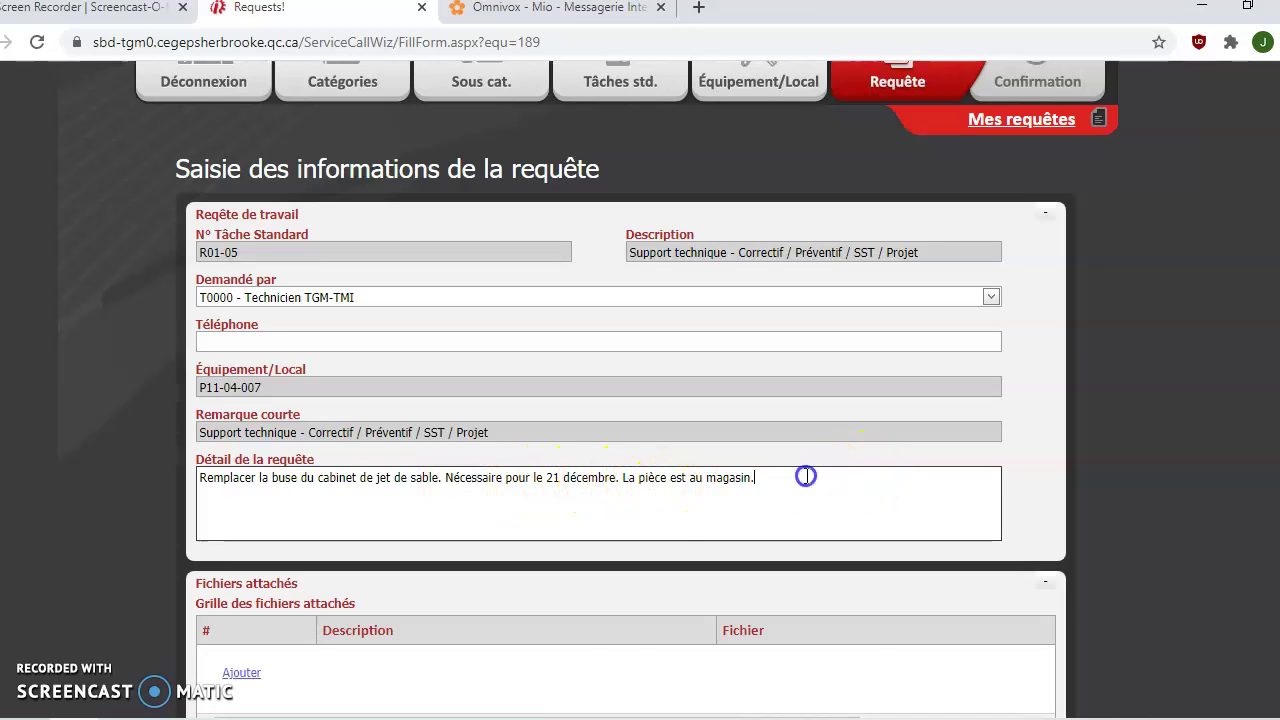
left_click(1070, 492)
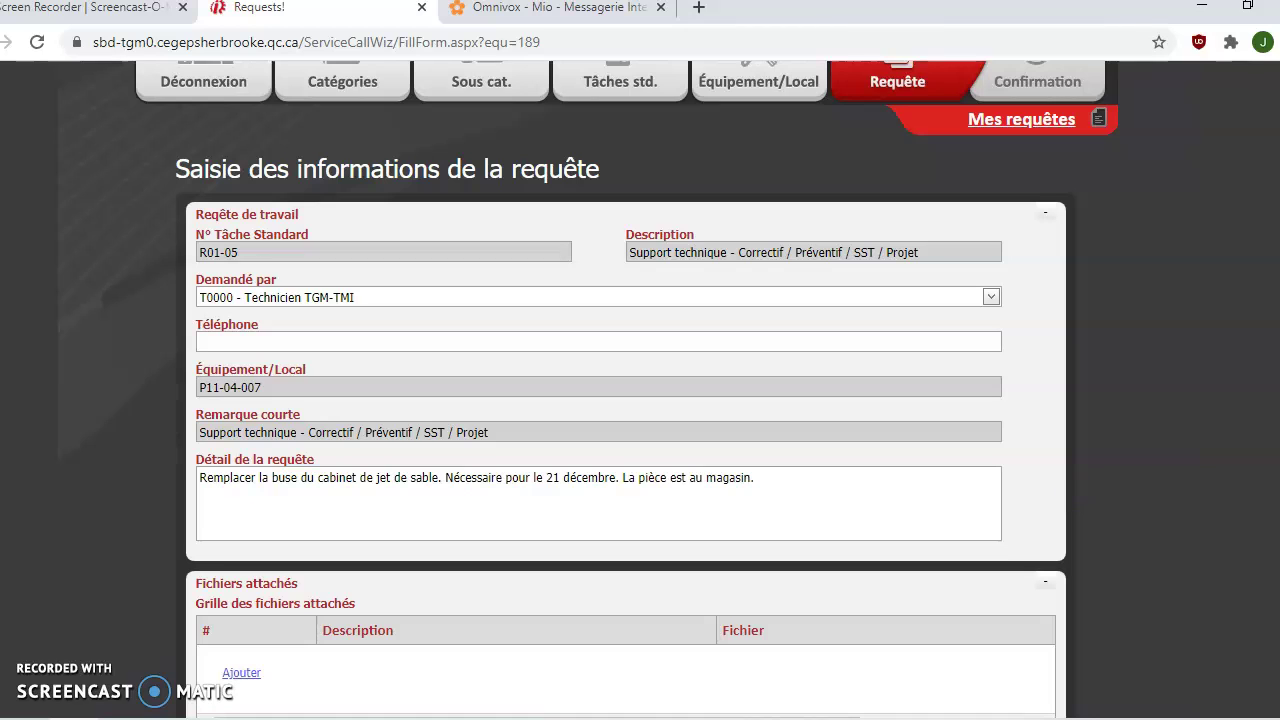
Submit the completed work request for the sandblasting cabinet without attaching any file.
scroll(1070, 495, "down", 2)
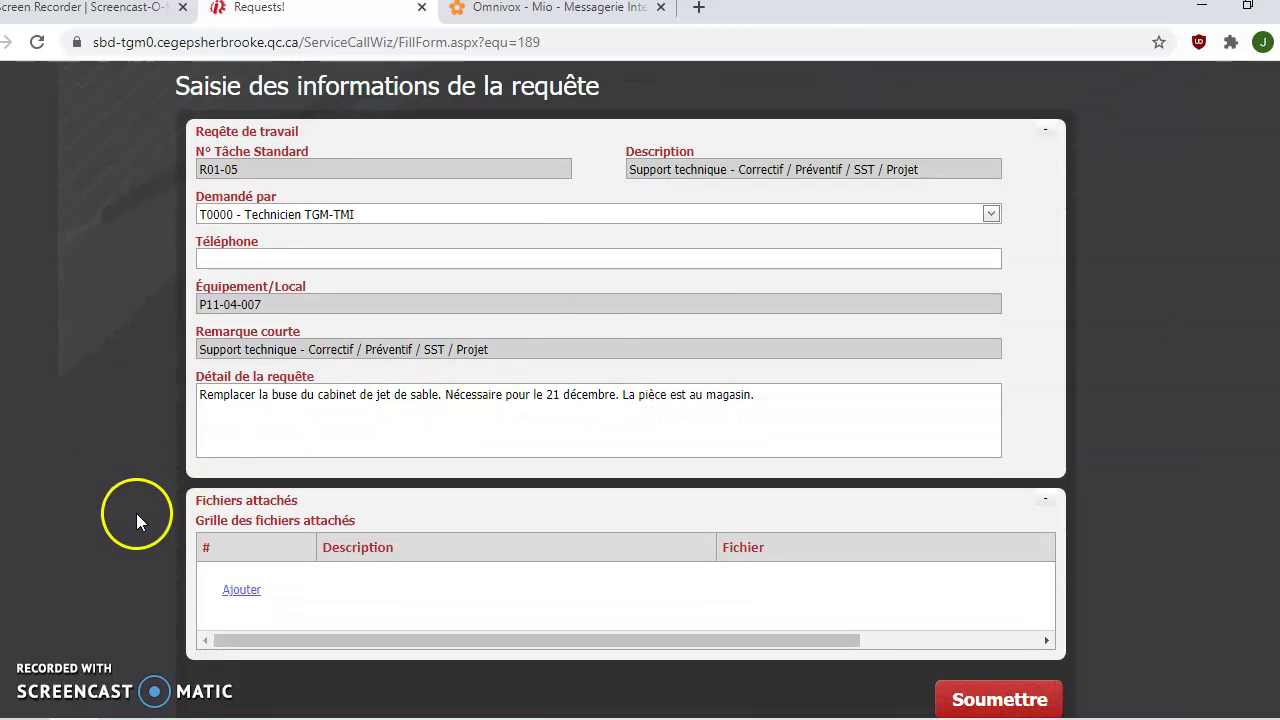
left_click(241, 592)
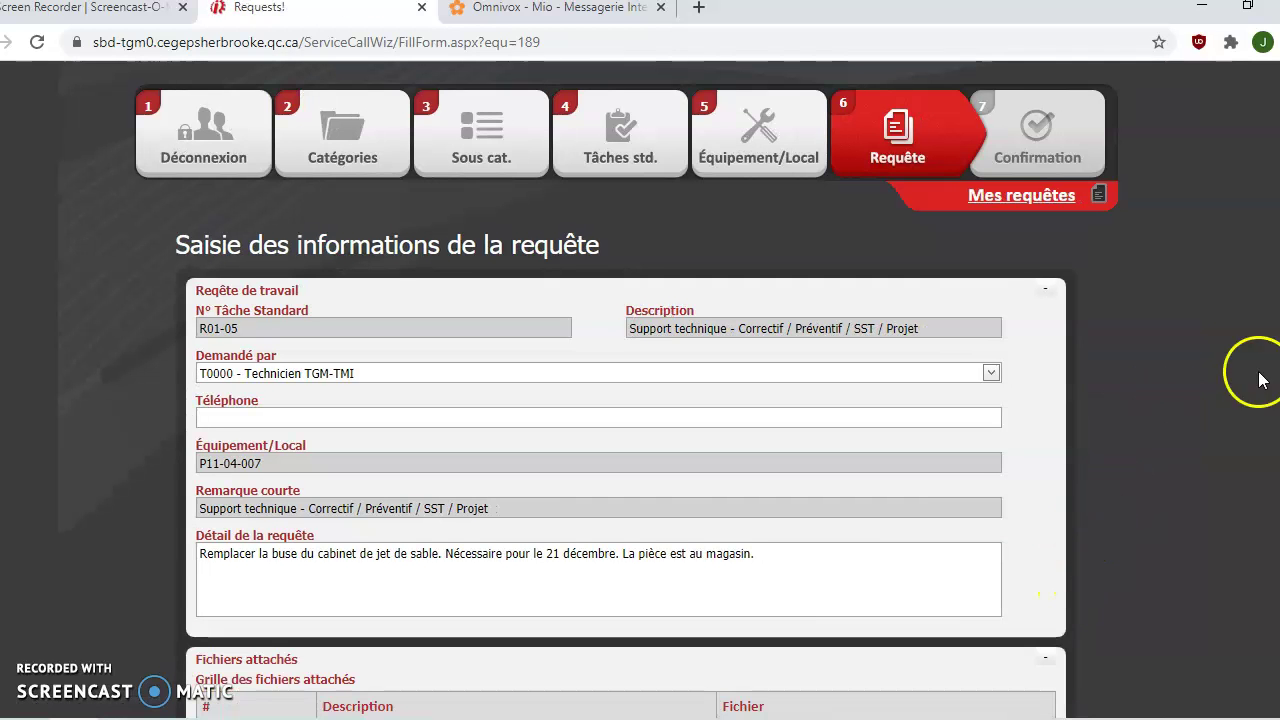
scroll(1262, 380, "down", 2)
left_click(1015, 683)
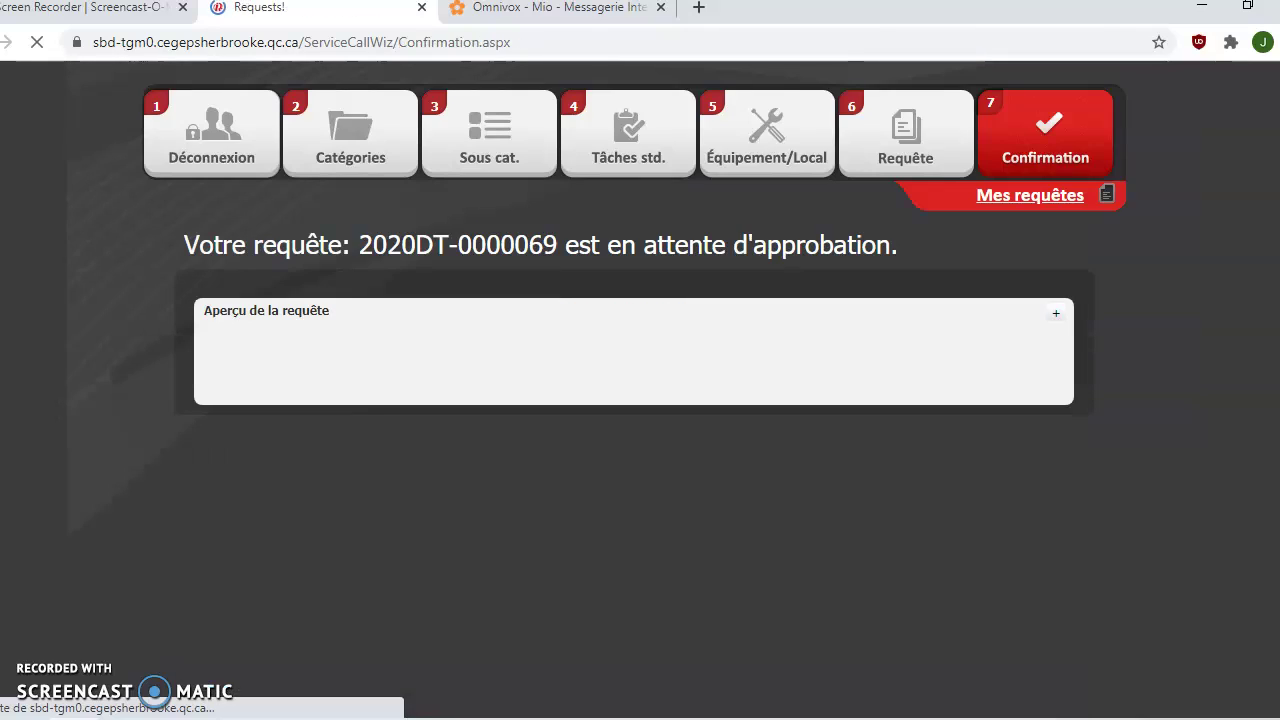
Highlight the approval status in the request's confirmation message and clear the selection.
left_click_drag(541, 221, 898, 226)
left_click(890, 225)
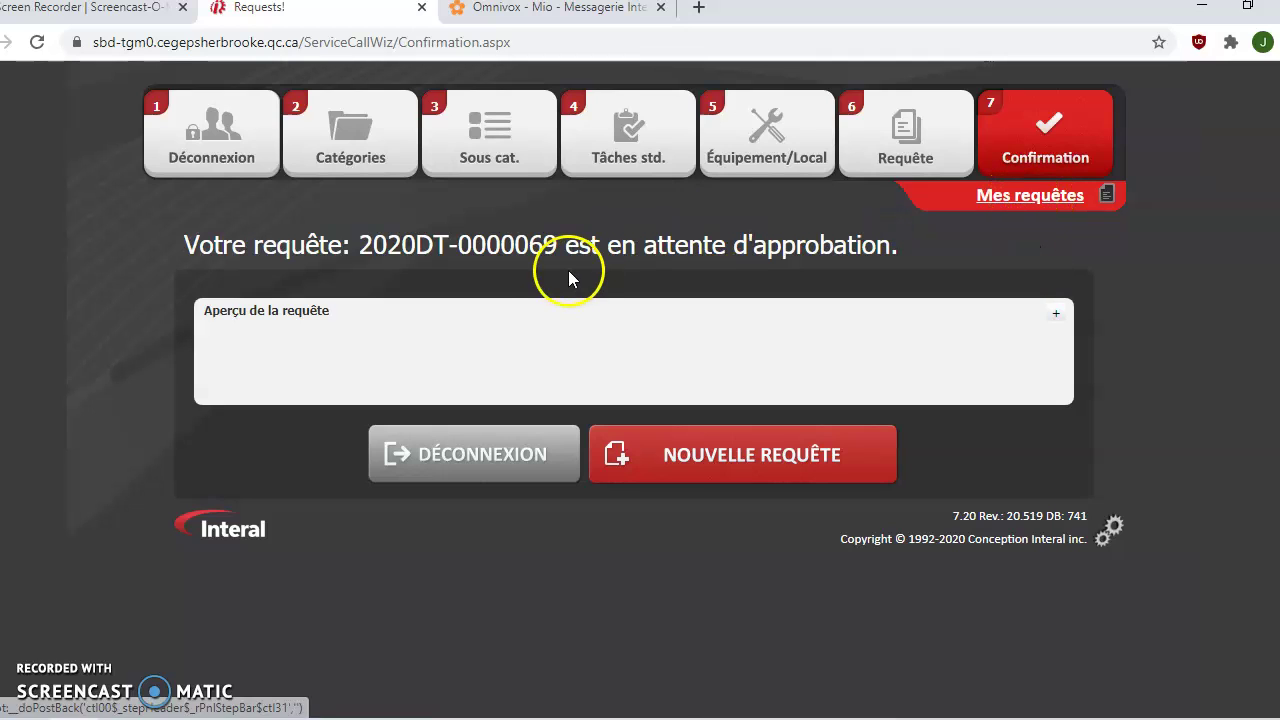
left_click_drag(541, 236, 928, 228)
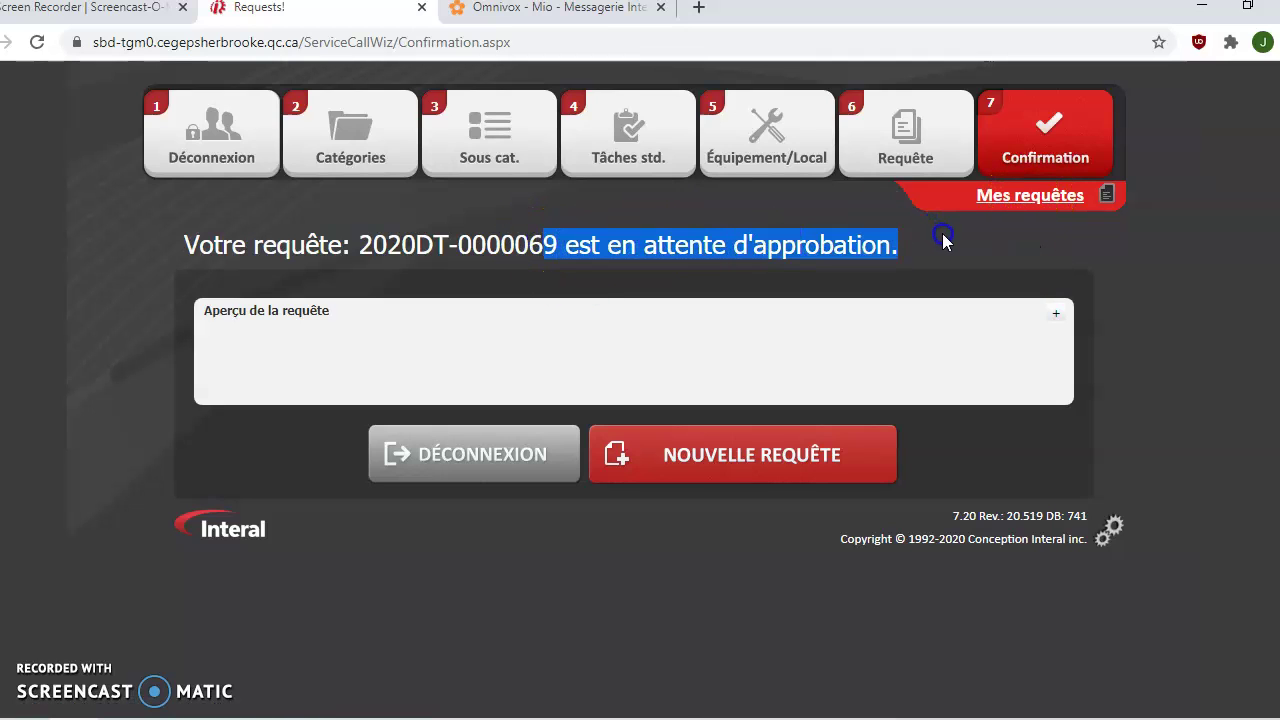
left_click(942, 240)
Open the list of own requests and examine the status of the request for P11-04-007.
left_click(1025, 196)
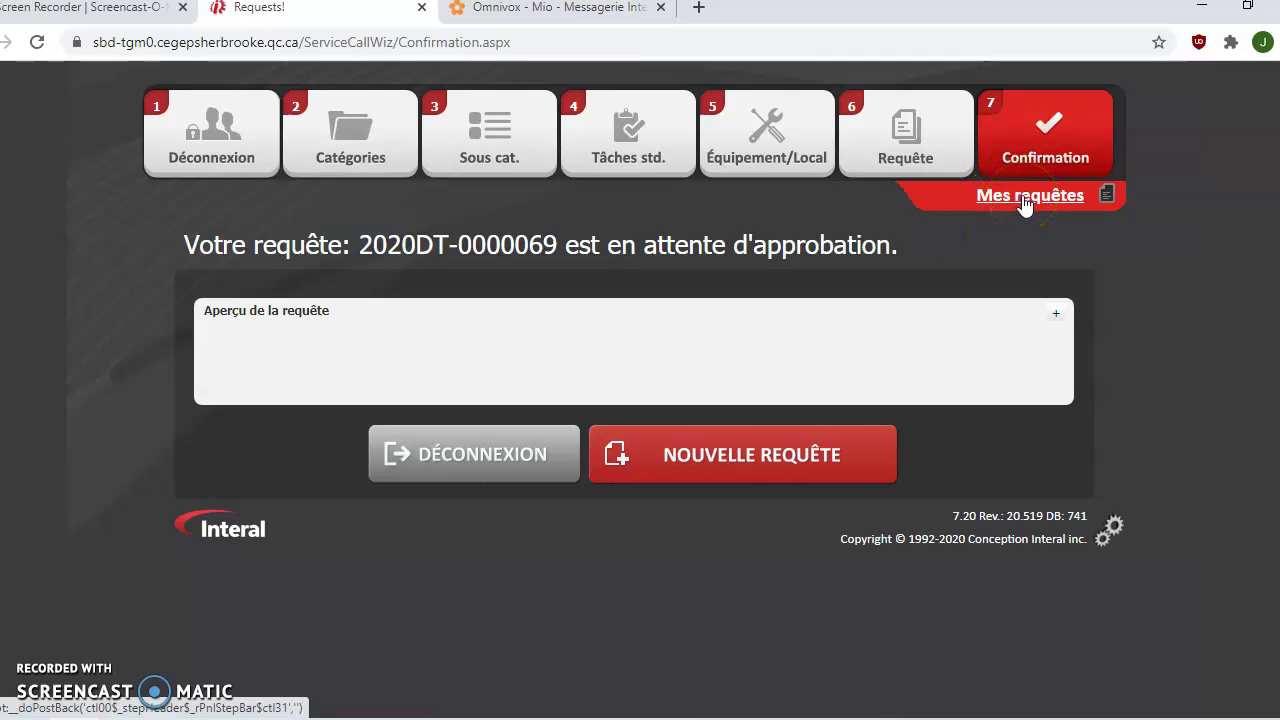
left_click(1030, 200)
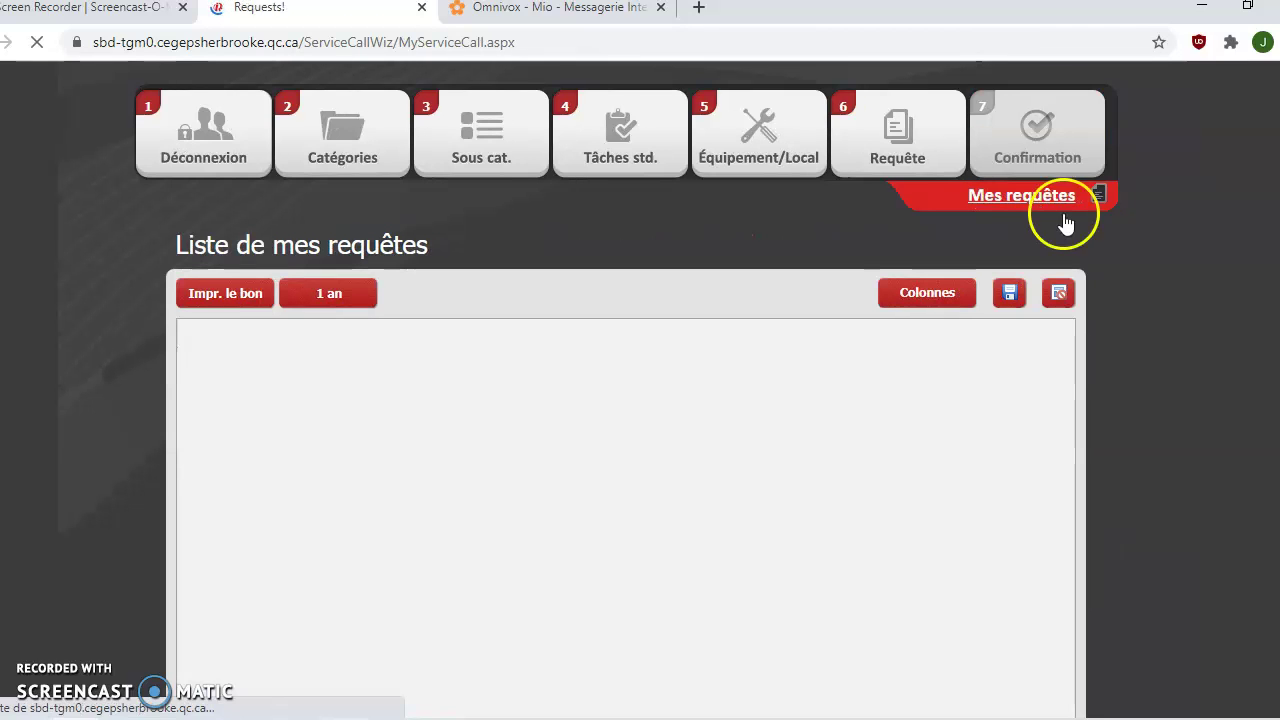
left_click(405, 337)
left_click(538, 609)
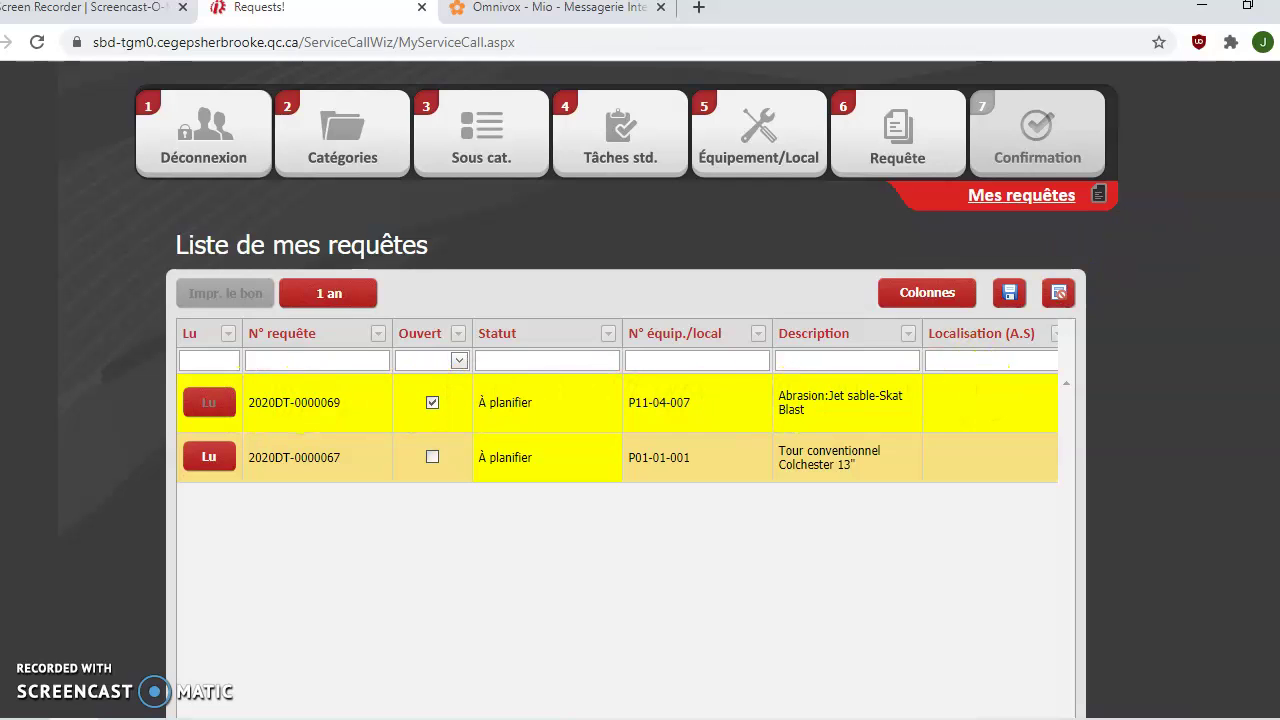
scroll(1167, 239, "down", 3)
scroll(1167, 239, "up", 2)
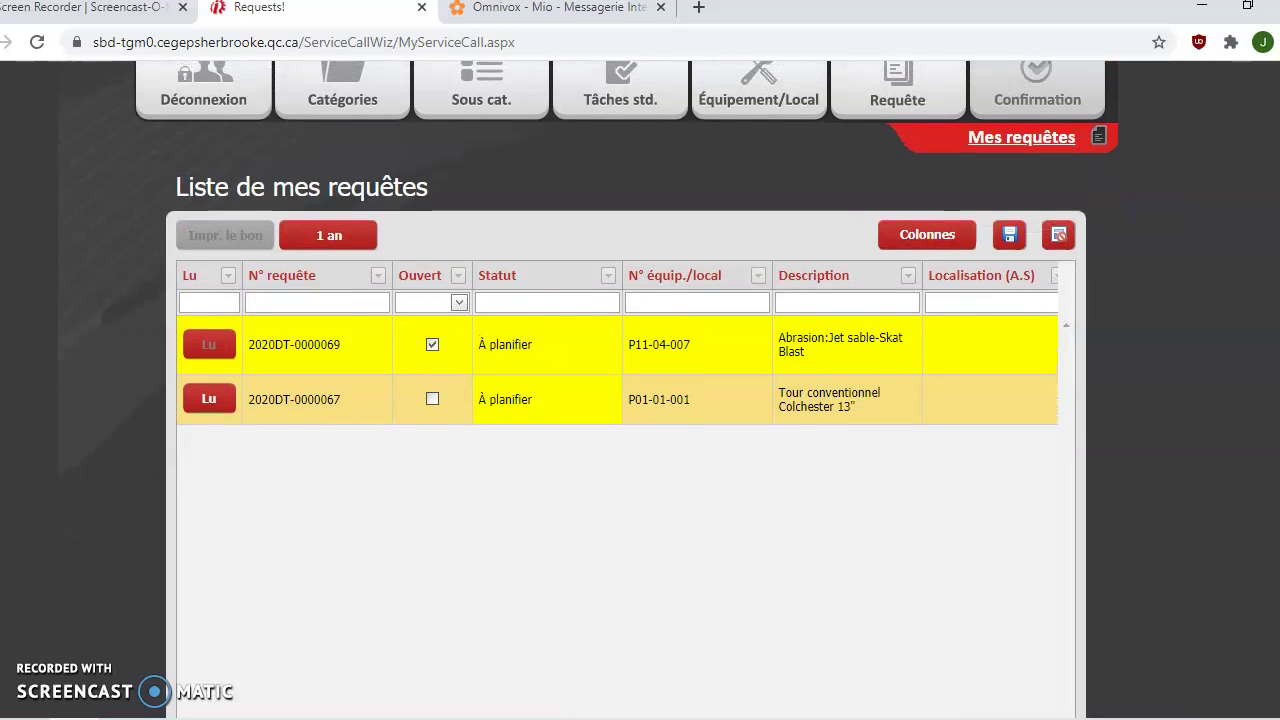
scroll(1004, 137, "up", 1)
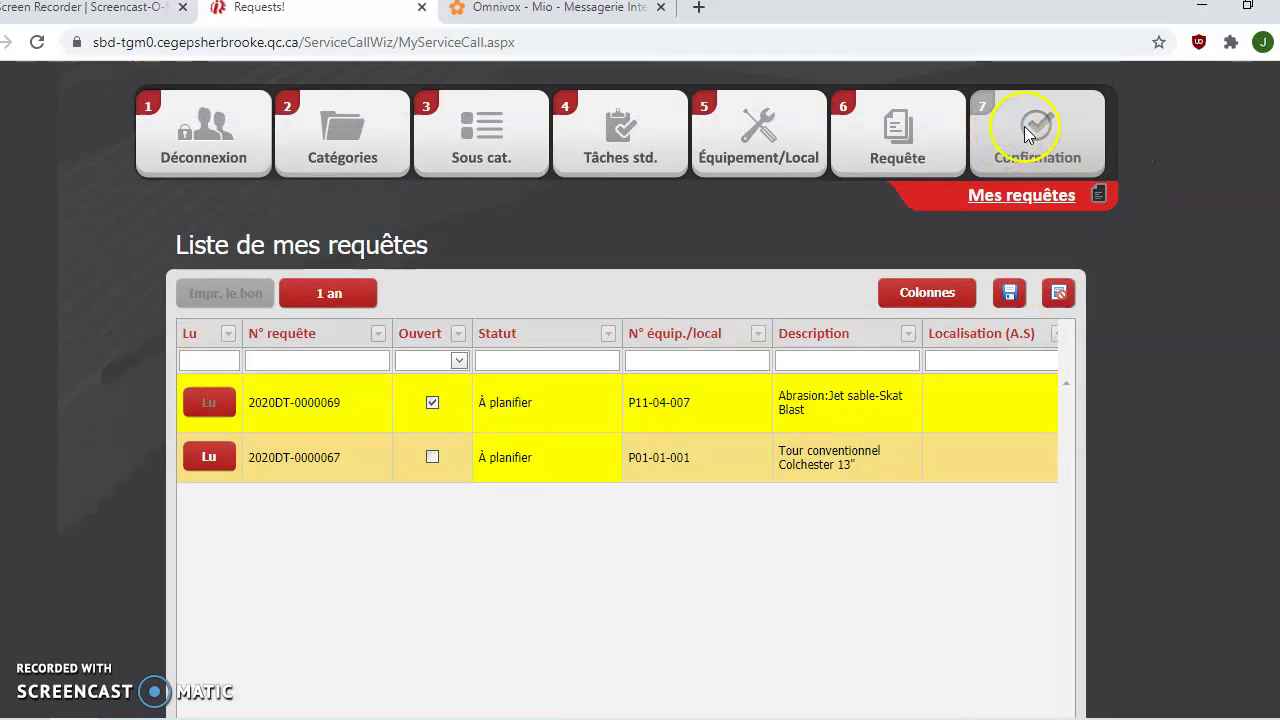
Log out of the service request portal and confirm the disconnection.
left_click(218, 129)
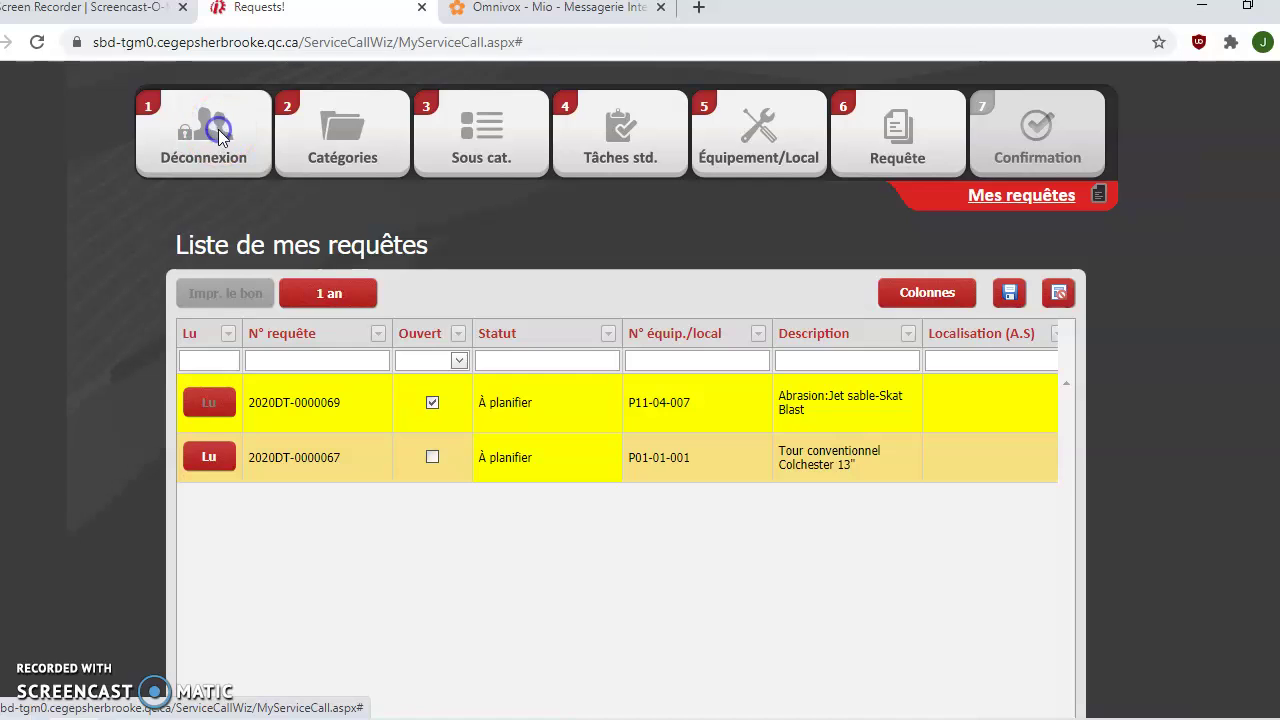
left_click(589, 420)
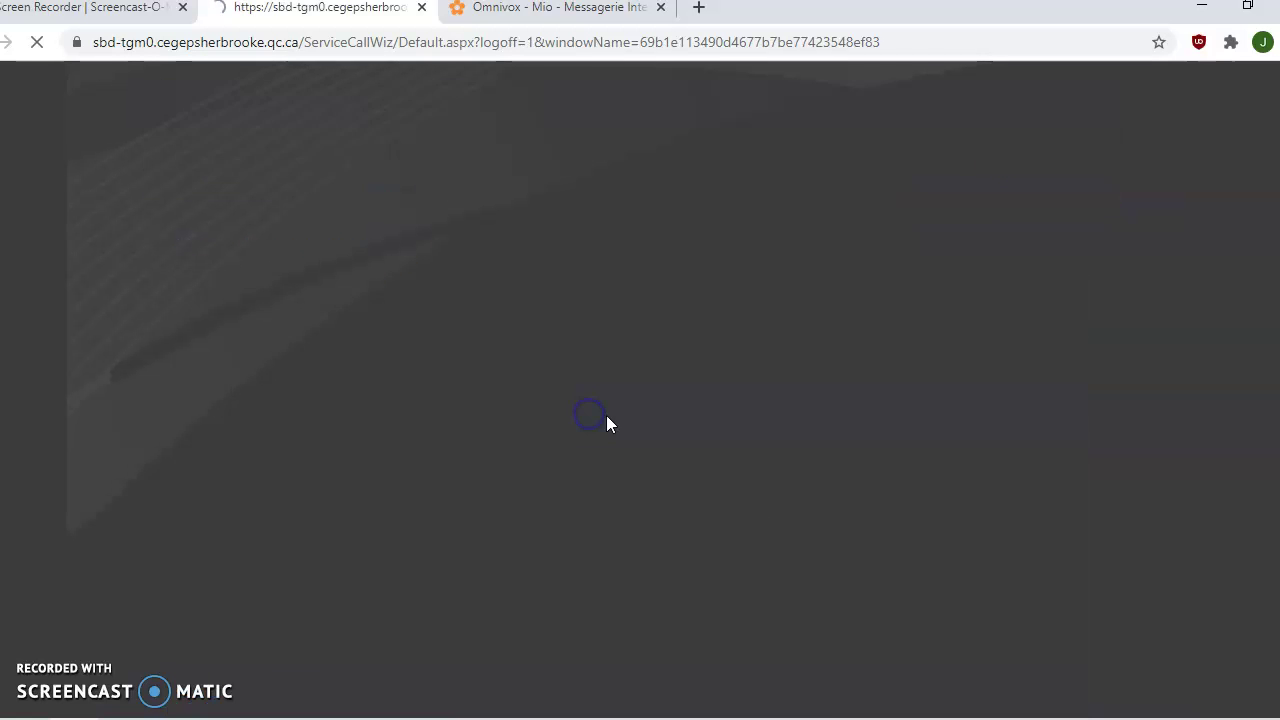